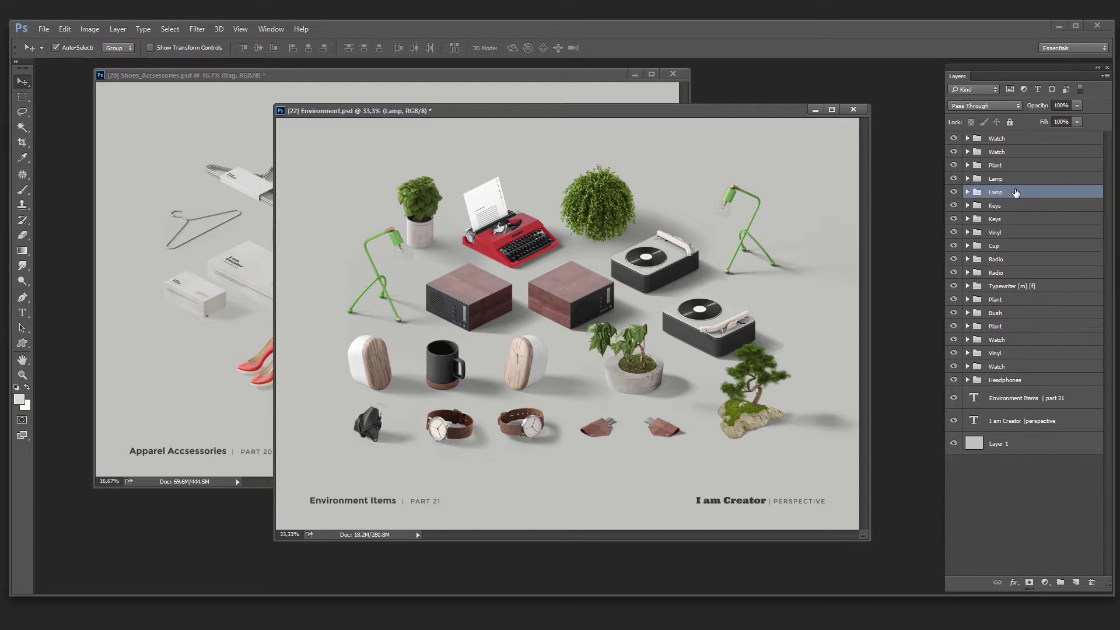
Select the lamp's layer group in the Environment scene and expand the Lamp group
{"action": "left_click", "coordinate": [1030, 138]}
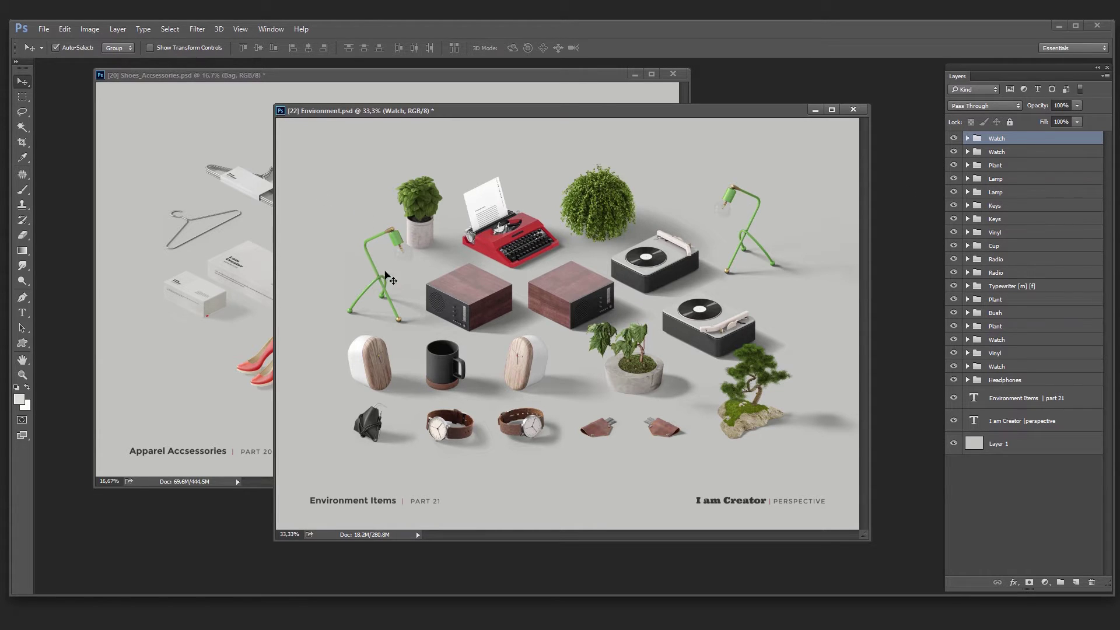
{"action": "left_click", "coordinate": [394, 240]}
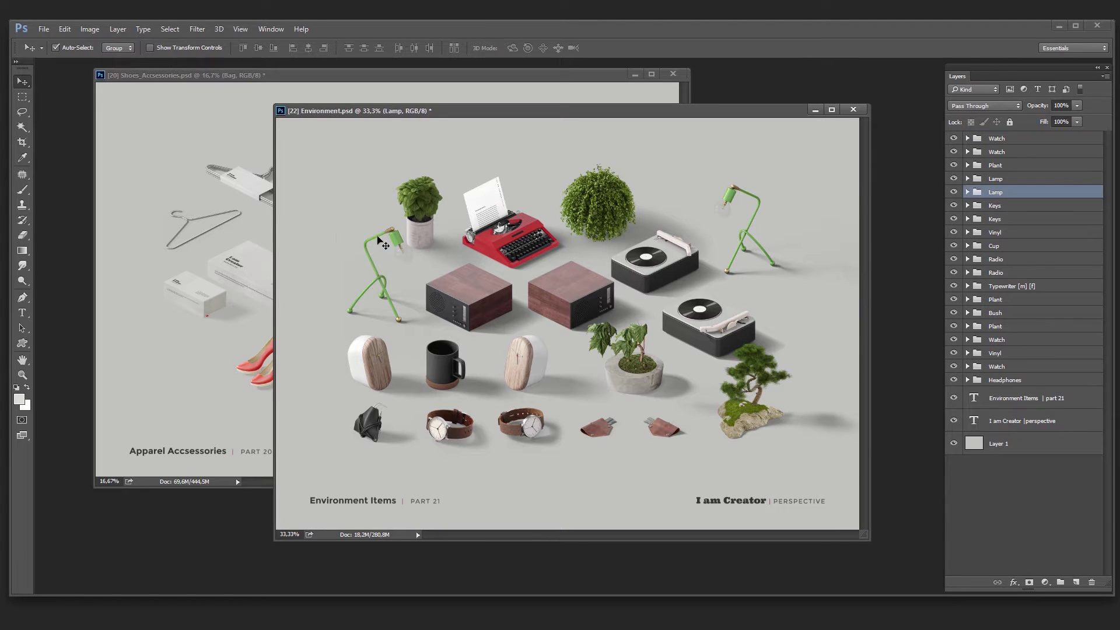
{"action": "left_click_drag", "start_coordinate": [531, 111], "coordinate": [447, 98]}
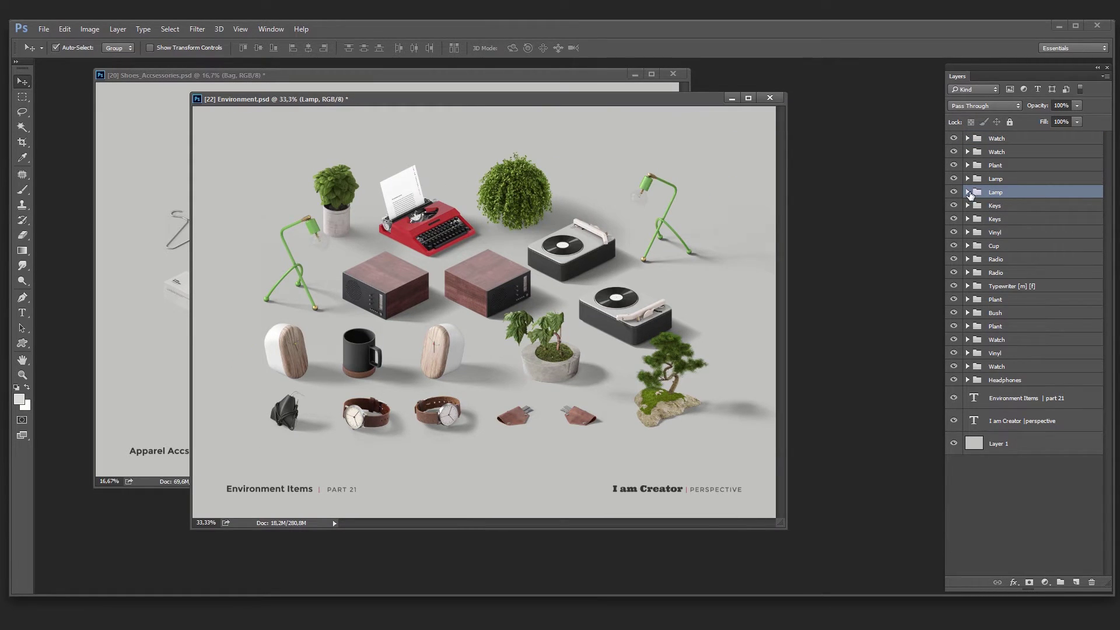
{"action": "left_click", "coordinate": [968, 193]}
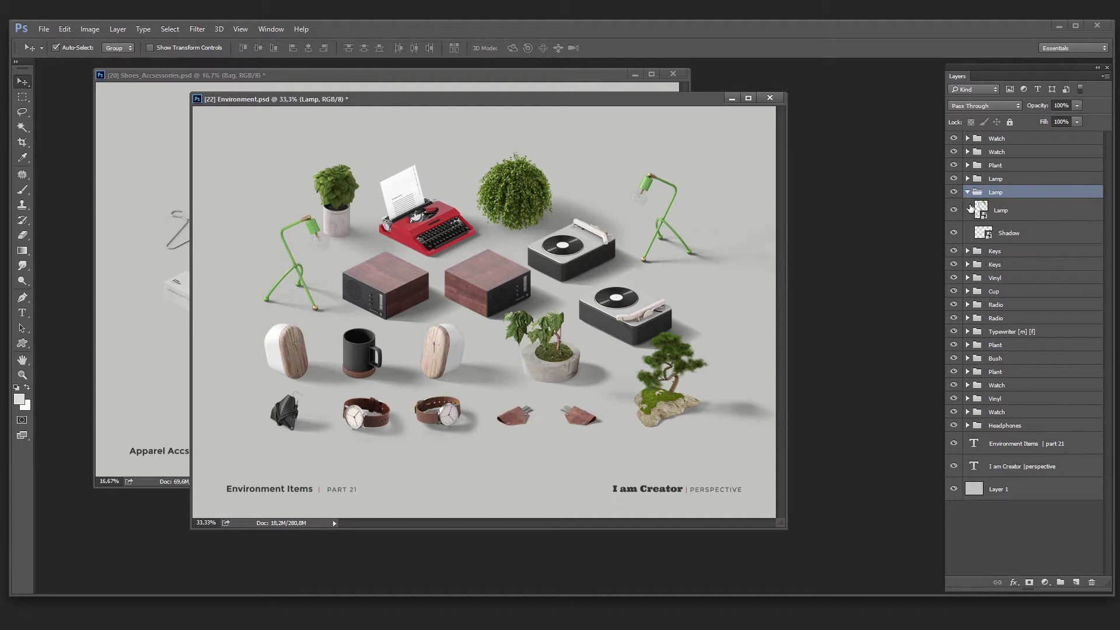
{"action": "left_click", "coordinate": [1007, 224]}
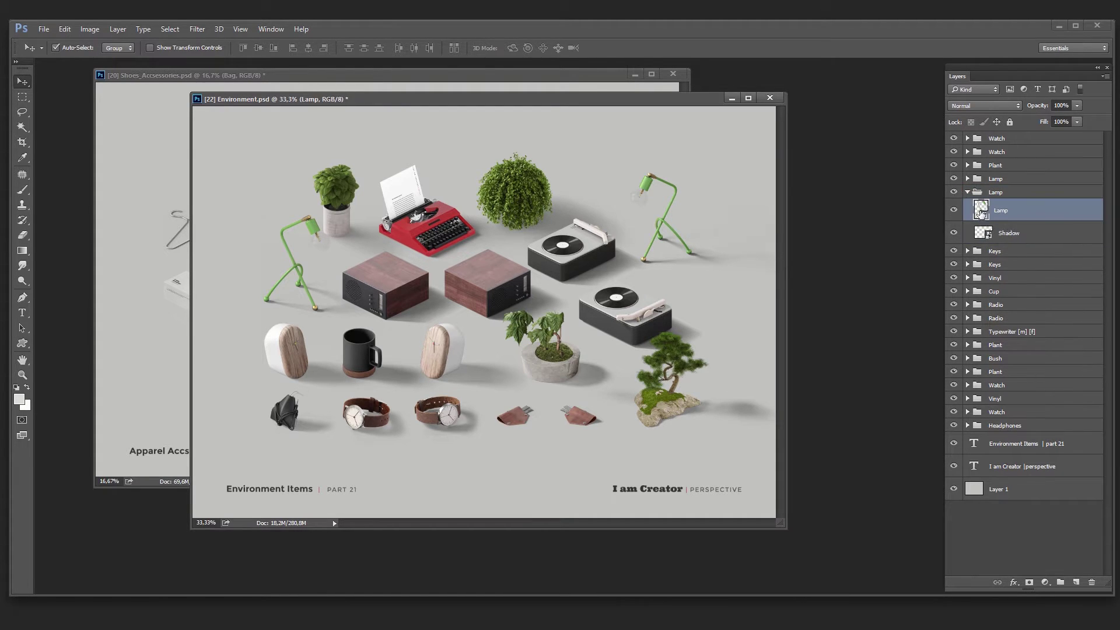
Hide and show the lamp's Shadow layer to compare it
{"action": "left_click", "coordinate": [1027, 238]}
{"action": "left_click", "coordinate": [955, 234]}
{"action": "left_click", "coordinate": [954, 233]}
{"action": "left_click", "coordinate": [954, 234]}
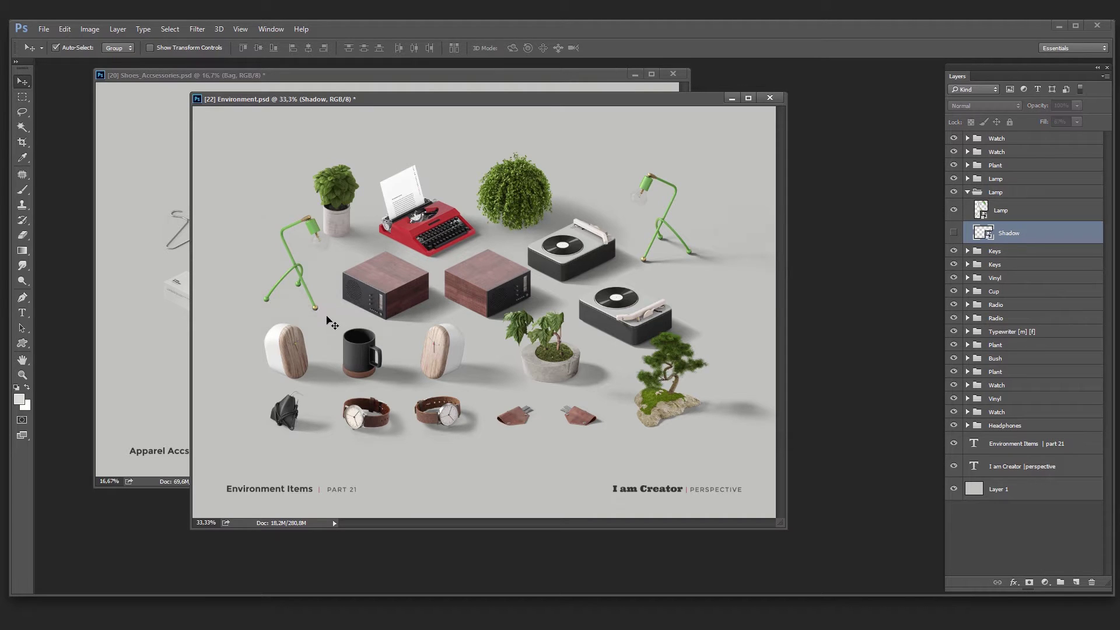
{"action": "left_click", "coordinate": [954, 233]}
{"action": "left_click", "coordinate": [1014, 211]}
{"action": "left_click", "coordinate": [1021, 233]}
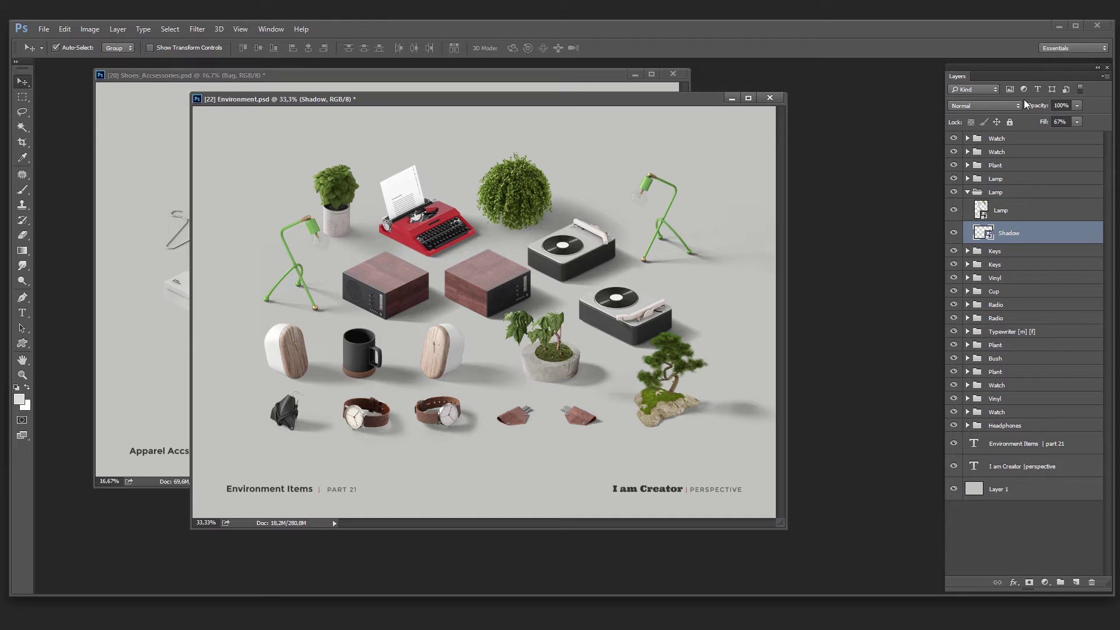
Lower the Shadow layer's Fill, then open the Lamp smart object as Change Color25.psb
{"action": "mouse_move", "coordinate": [1047, 122]}
{"action": "left_mouse_down"}
{"action": "mouse_move", "coordinate": [995, 121]}
{"action": "mouse_move", "coordinate": [1039, 123]}
{"action": "left_mouse_up"}
{"action": "left_click", "coordinate": [992, 212]}
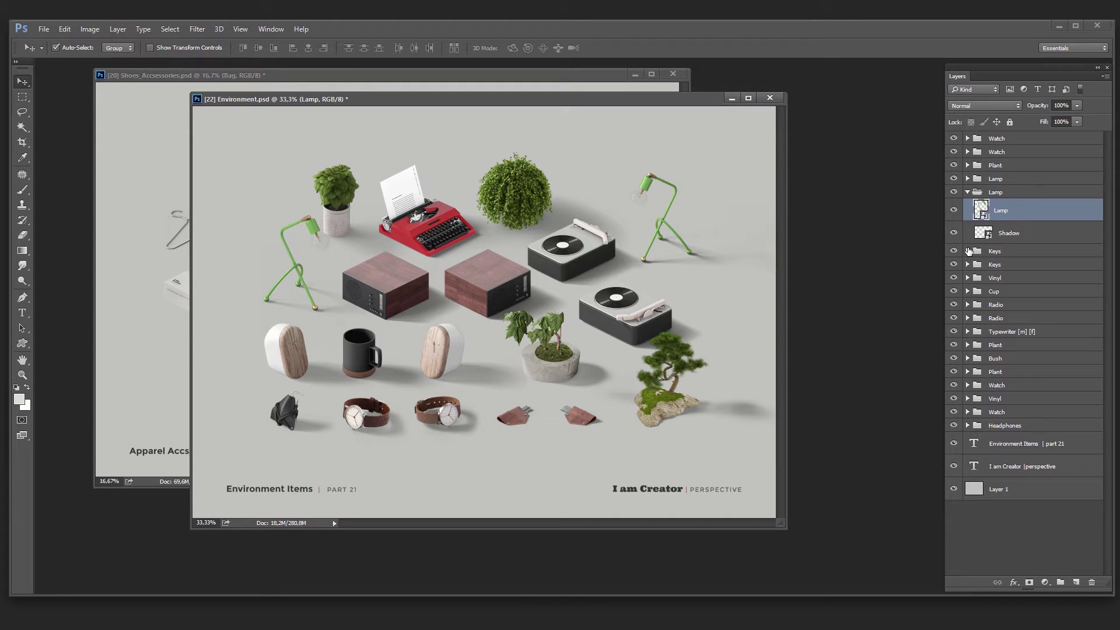
{"action": "double_click", "coordinate": [982, 215]}
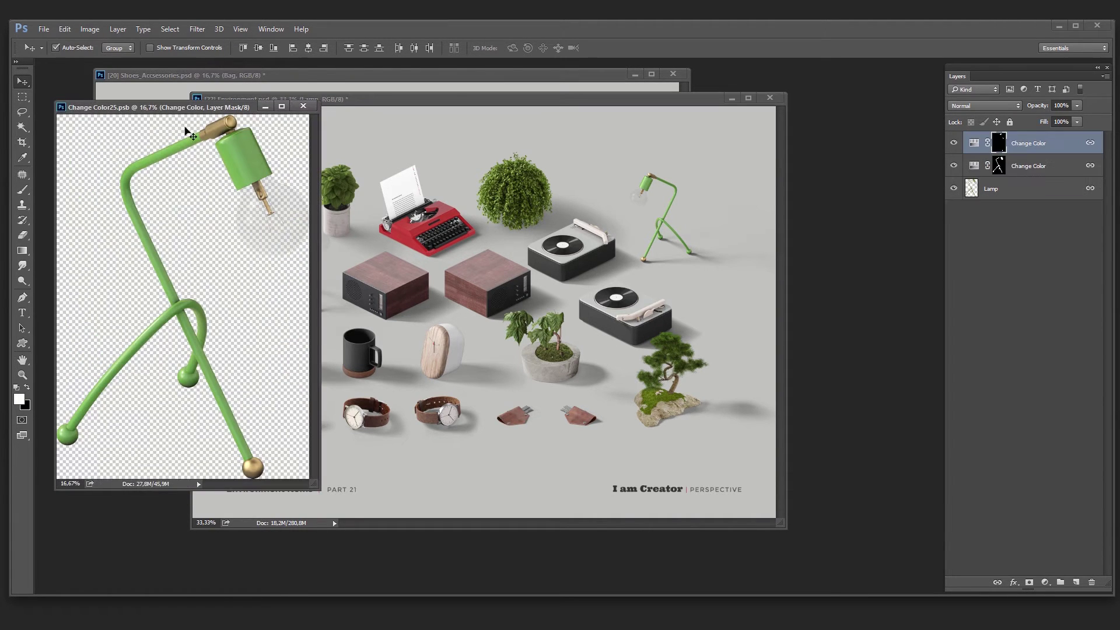
{"action": "left_click_drag", "start_coordinate": [256, 106], "coordinate": [770, 90]}
{"action": "left_click", "coordinate": [1048, 172]}
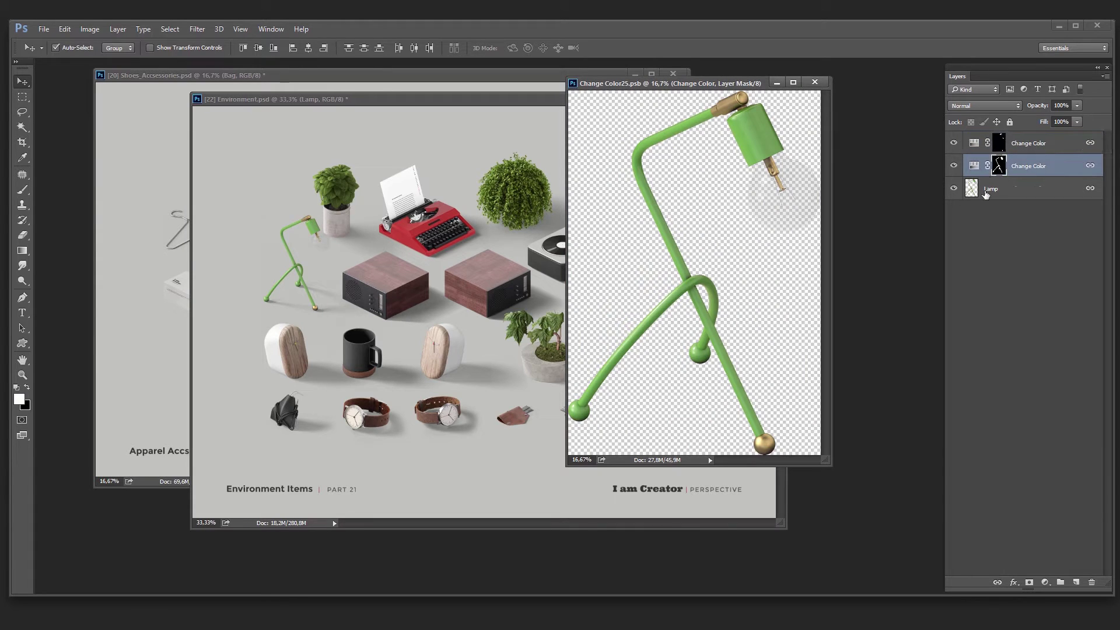
{"action": "left_click", "coordinate": [962, 194]}
{"action": "left_click", "coordinate": [954, 189]}
{"action": "left_click", "coordinate": [954, 189]}
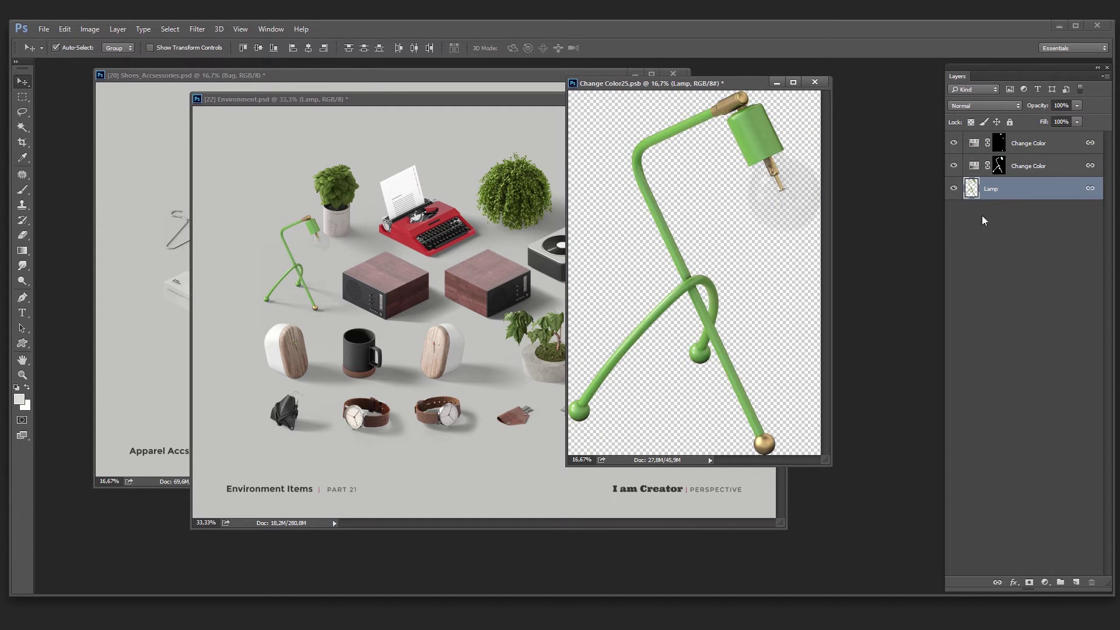
{"action": "left_click", "coordinate": [1001, 169]}
{"action": "left_click", "coordinate": [998, 151]}
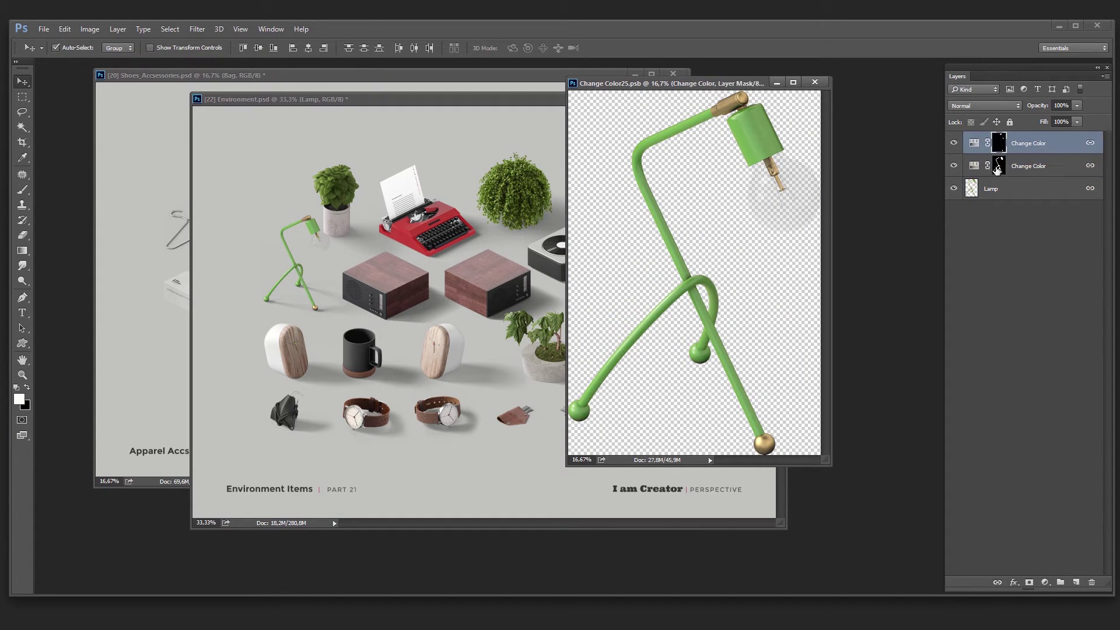
{"action": "left_click", "coordinate": [1036, 174]}
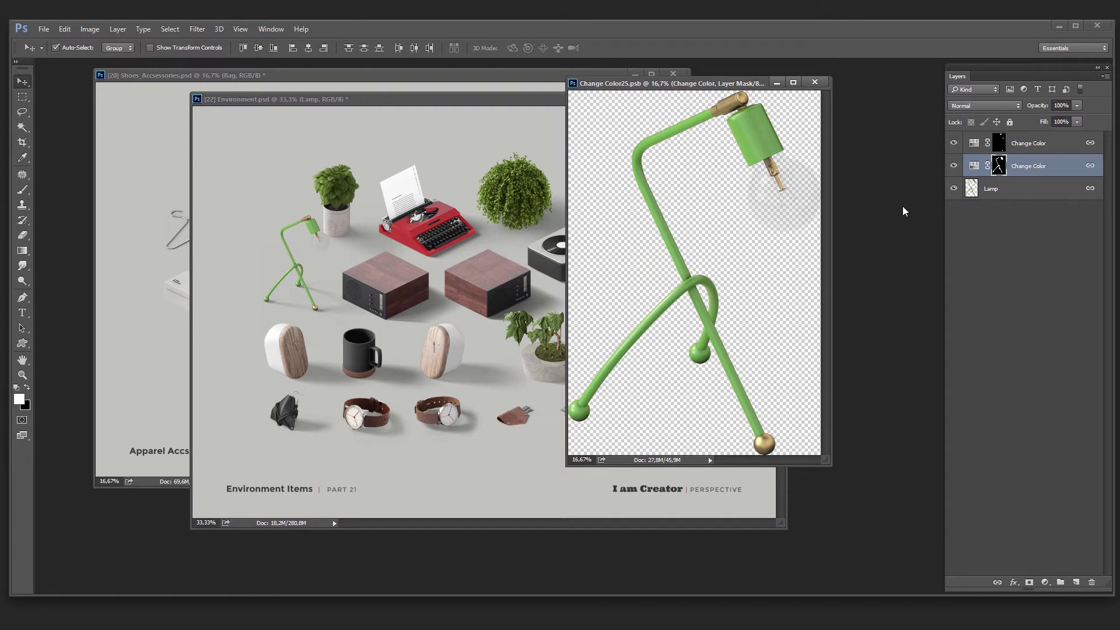
{"action": "left_click", "coordinate": [1034, 241]}
{"action": "key", "text": "ctrl+z"}
{"action": "left_click", "coordinate": [1015, 217]}
{"action": "left_click", "coordinate": [996, 162]}
{"action": "left_click", "coordinate": [1028, 147]}
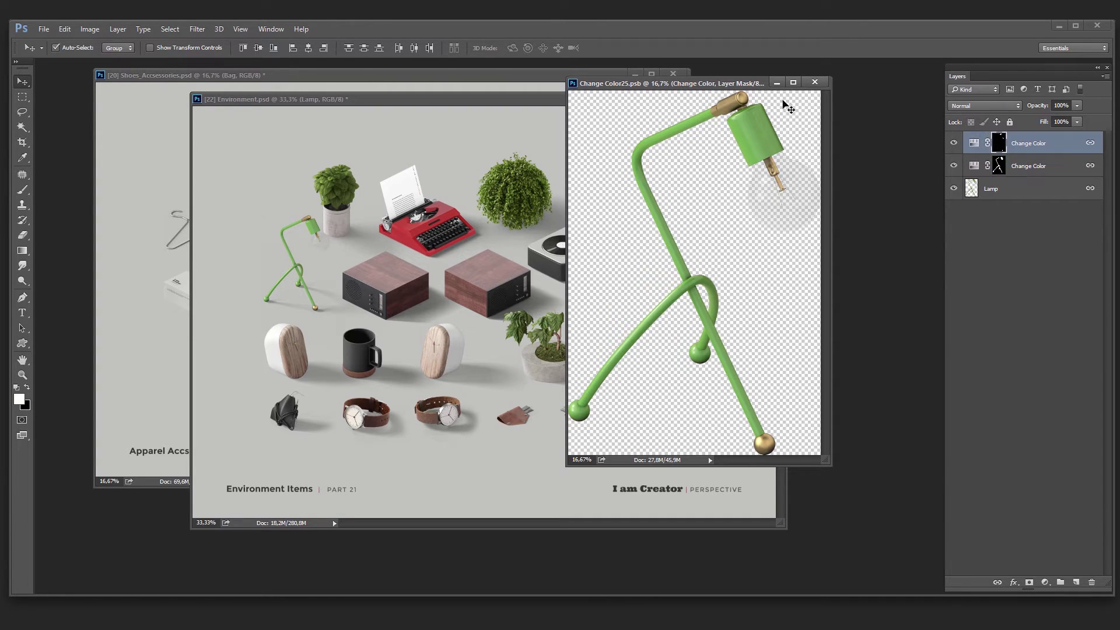
{"action": "left_click", "coordinate": [990, 231]}
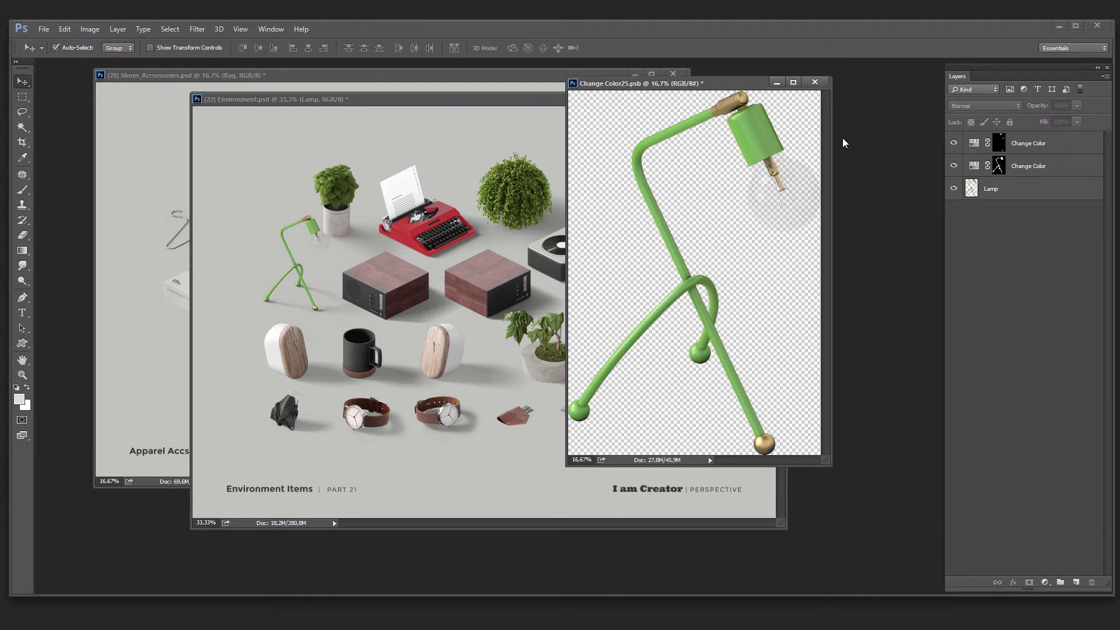
{"action": "left_click", "coordinate": [999, 167], "text": "alt"}
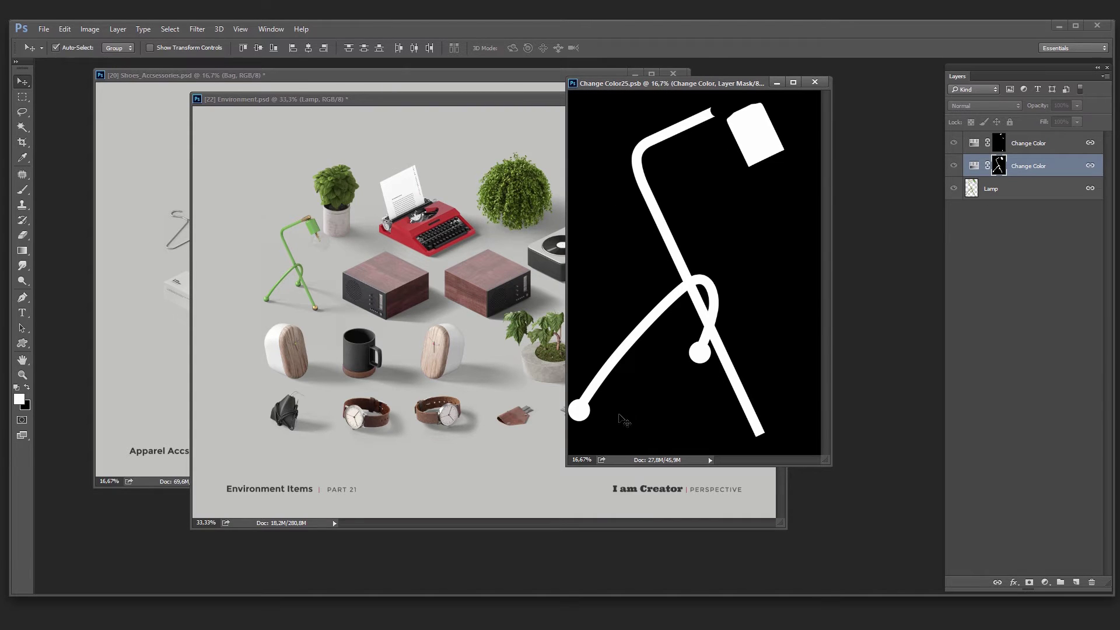
{"action": "left_click", "coordinate": [960, 168]}
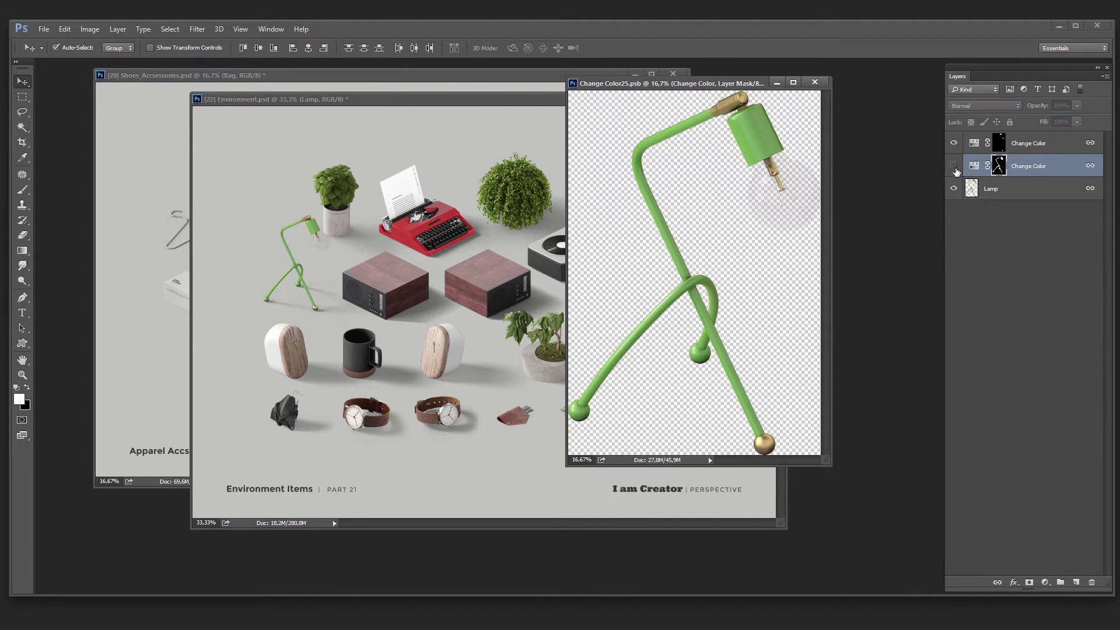
{"action": "left_click_drag", "start_coordinate": [726, 83], "coordinate": [556, 75]}
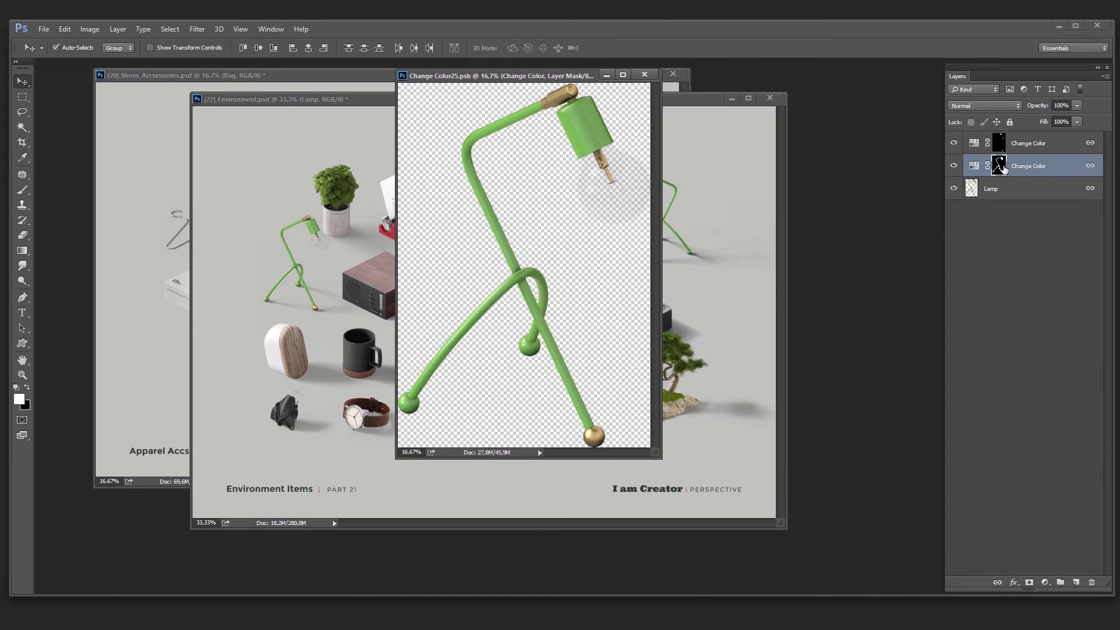
Open the lamp's Change Color Hue/Saturation settings and set Saturation and Lightness to 0
{"action": "double_click", "coordinate": [974, 168]}
{"action": "left_click_drag", "start_coordinate": [867, 77], "coordinate": [848, 90]}
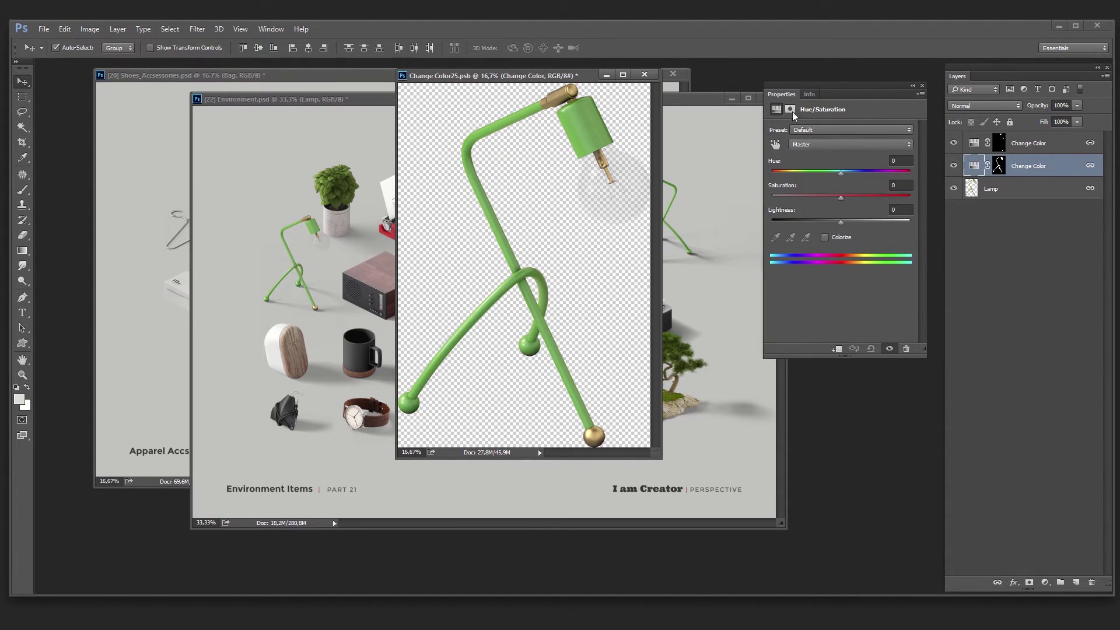
{"action": "left_click_drag", "start_coordinate": [840, 172], "coordinate": [845, 220]}
{"action": "left_click", "coordinate": [901, 185]}
{"action": "type", "text": "0"}
{"action": "key", "text": "Tab"}
{"action": "type", "text": "0"}
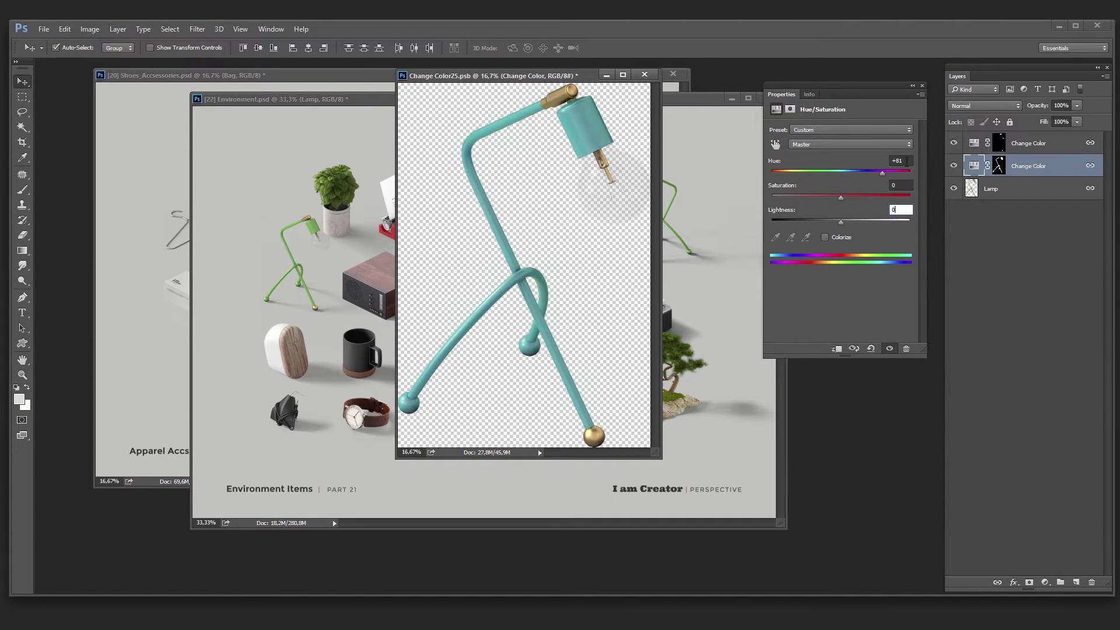
Shift the Hue to +75 to turn the lamp teal
{"action": "left_click", "coordinate": [873, 172]}
{"action": "left_click_drag", "start_coordinate": [873, 170], "coordinate": [882, 170]}
{"action": "left_click_drag", "start_coordinate": [518, 79], "coordinate": [575, 93]}
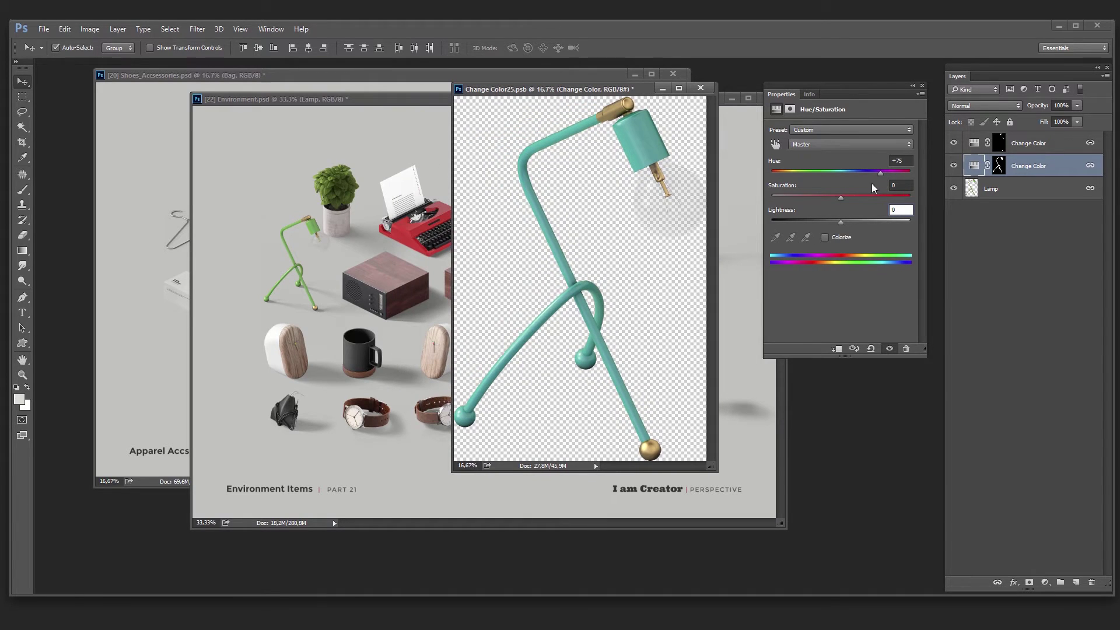
{"action": "key", "text": "Tab"}
{"action": "key", "text": "Tab"}
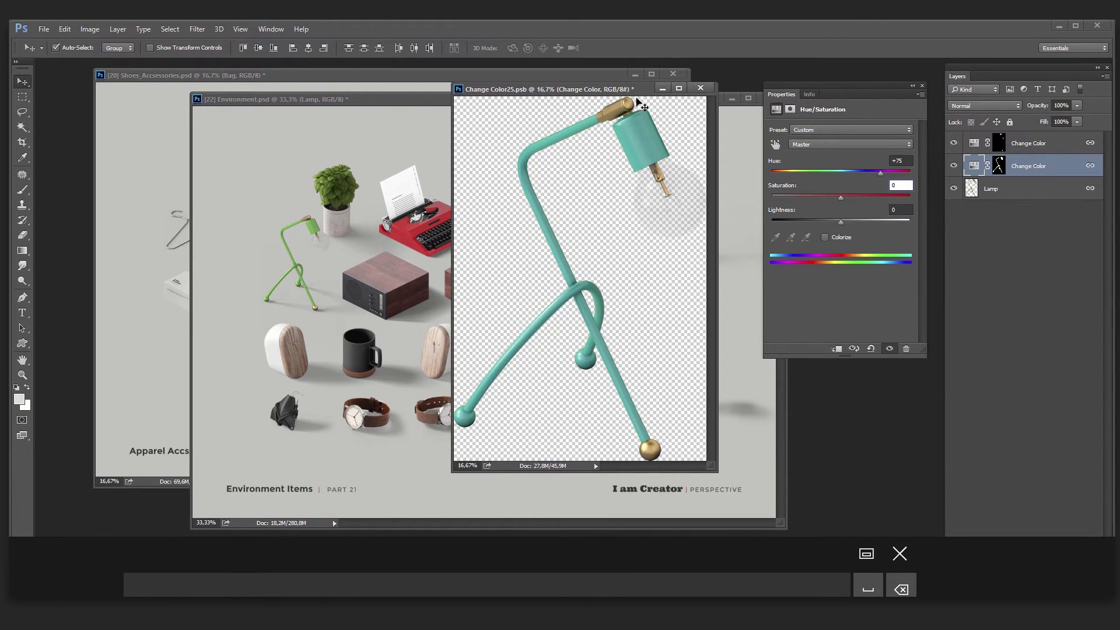
{"action": "left_click_drag", "start_coordinate": [614, 92], "coordinate": [673, 98]}
{"action": "left_click", "coordinate": [922, 86]}
Close Change Color25.psb, saving the lamp recolour into the scene
{"action": "left_click_drag", "start_coordinate": [599, 95], "coordinate": [562, 107]}
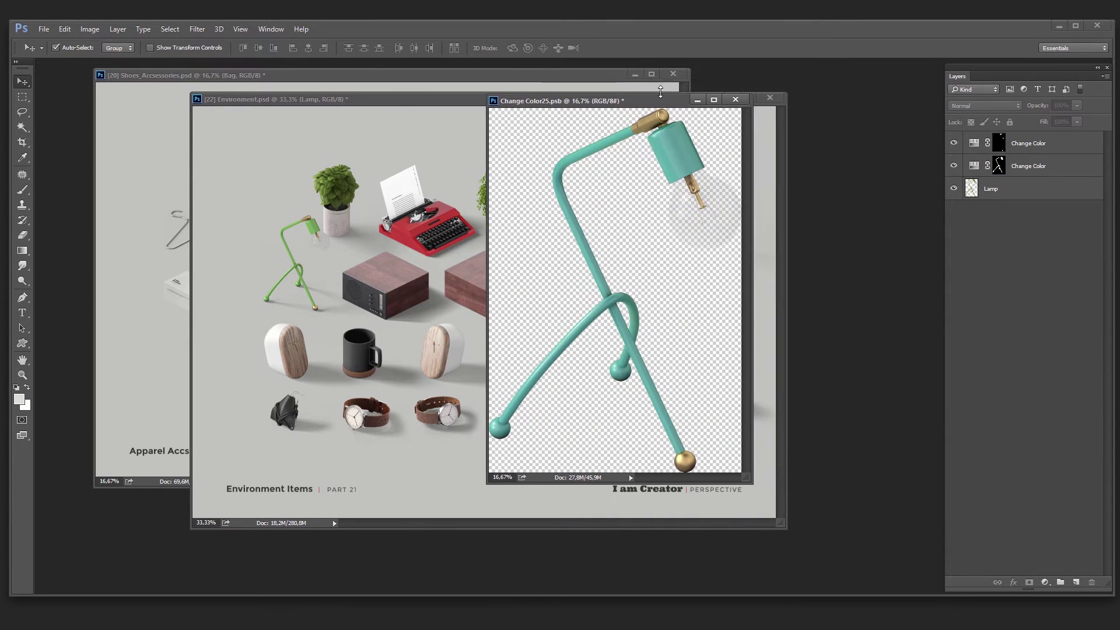
{"action": "left_click", "coordinate": [735, 100]}
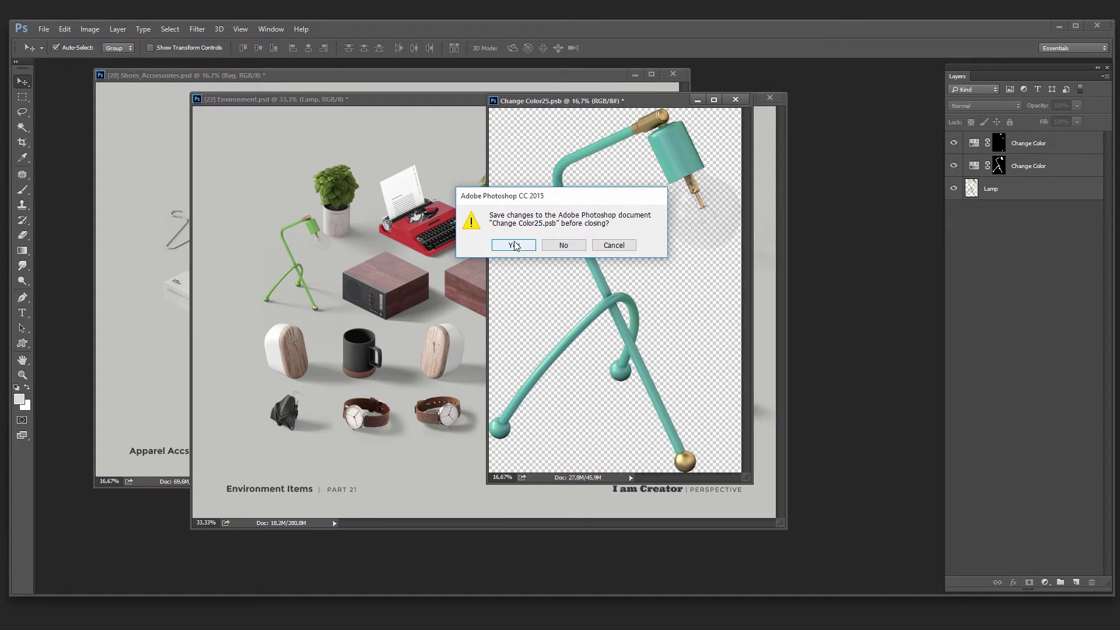
{"action": "left_click", "coordinate": [514, 245]}
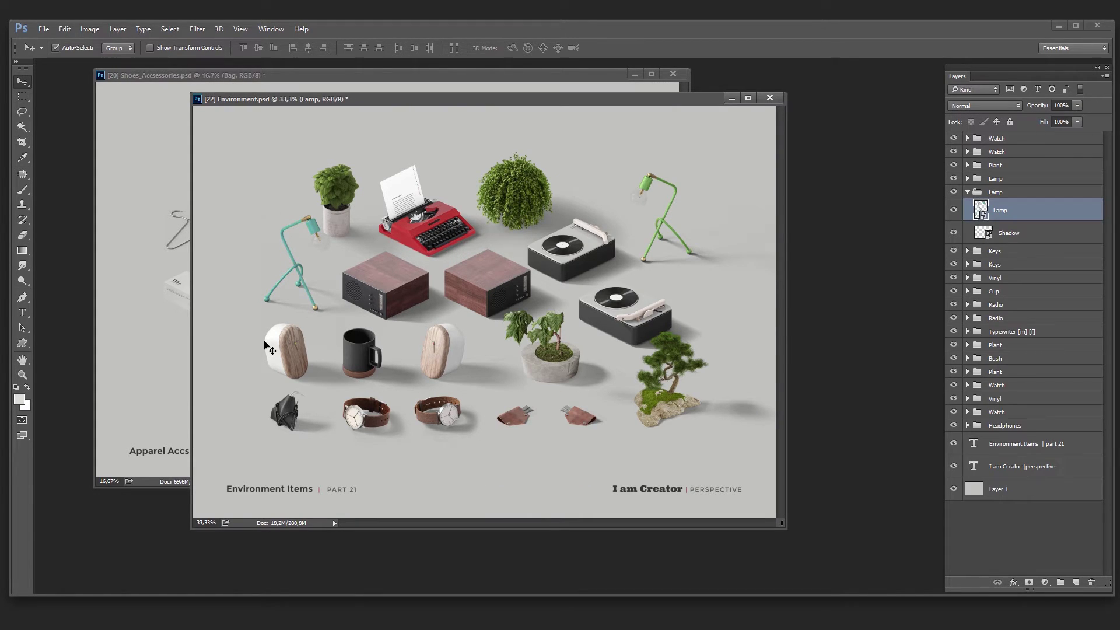
Expand the Radio group and open the Radio smart object as Change Color20.psb
{"action": "left_click", "coordinate": [374, 309]}
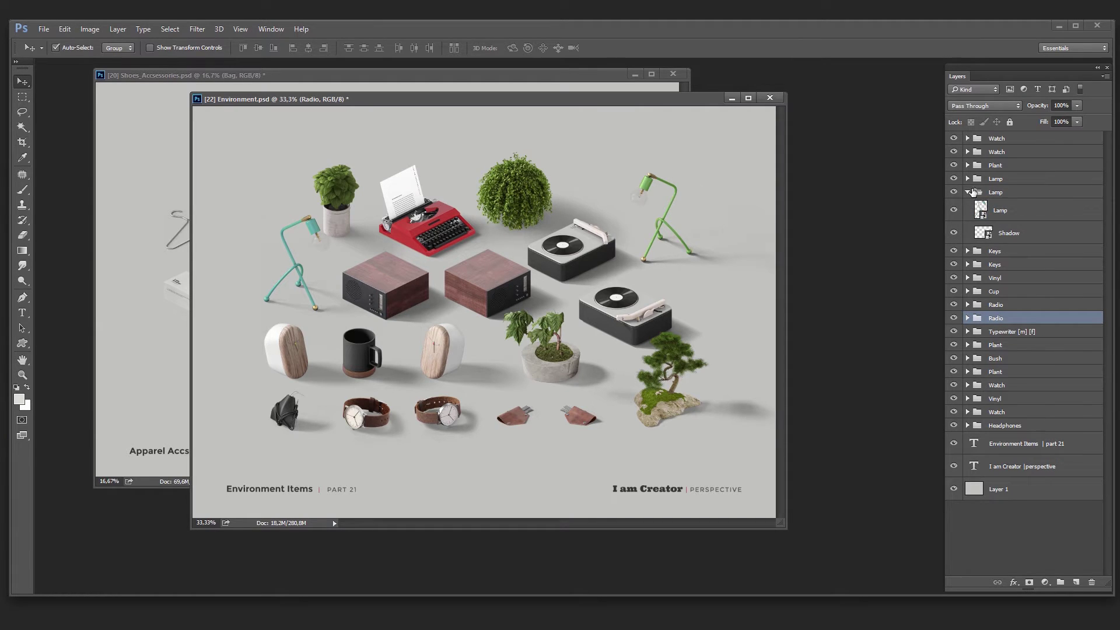
{"action": "left_click", "coordinate": [968, 192]}
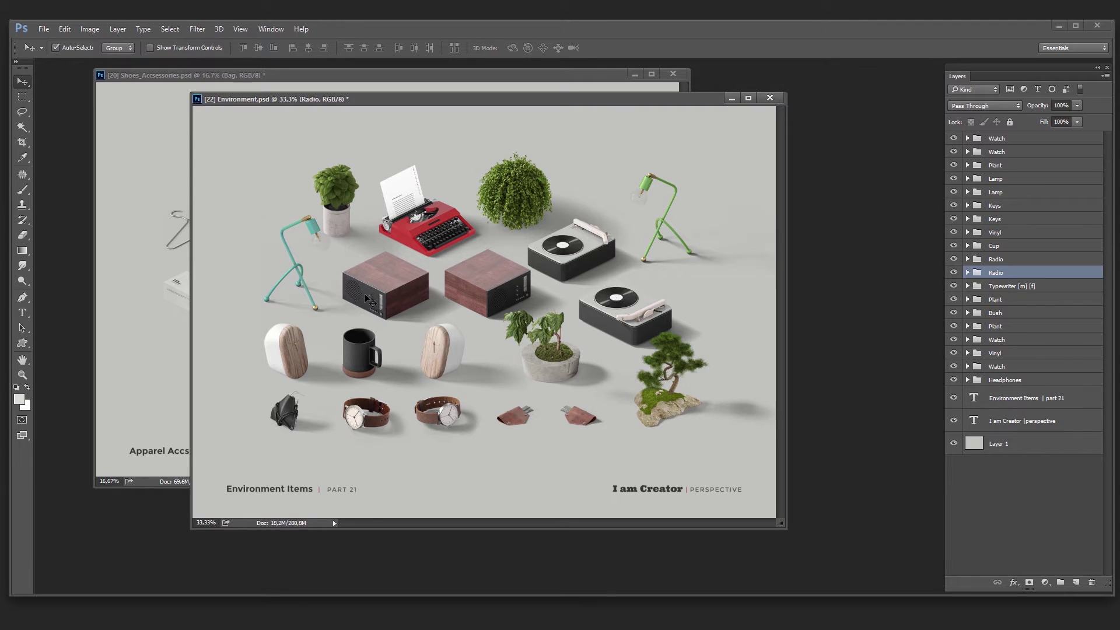
{"action": "left_click", "coordinate": [967, 272]}
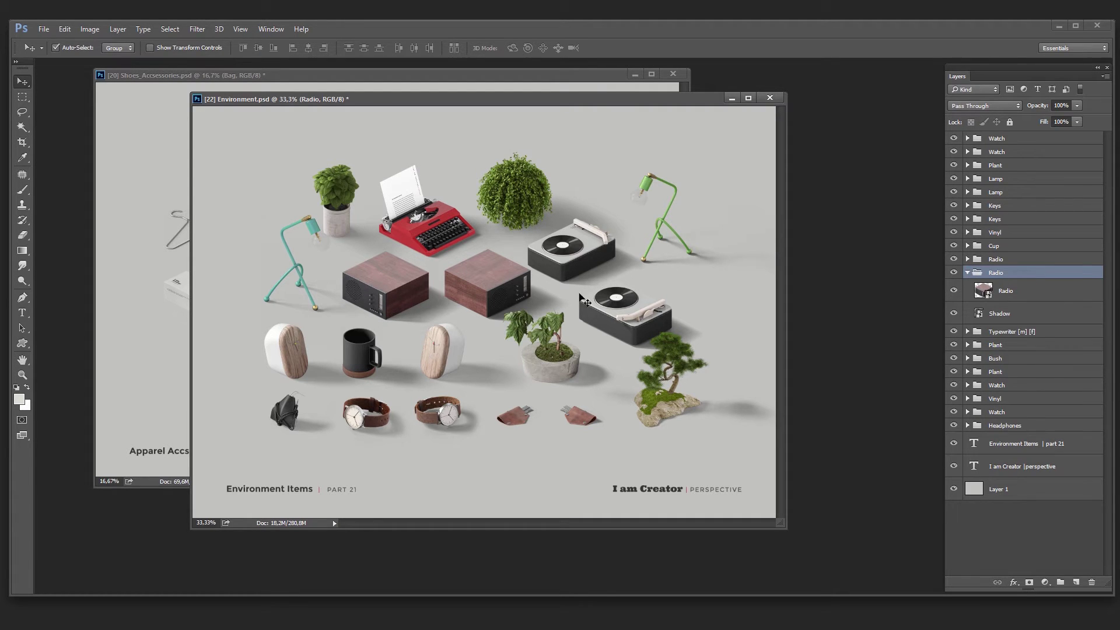
{"action": "left_click", "coordinate": [986, 290]}
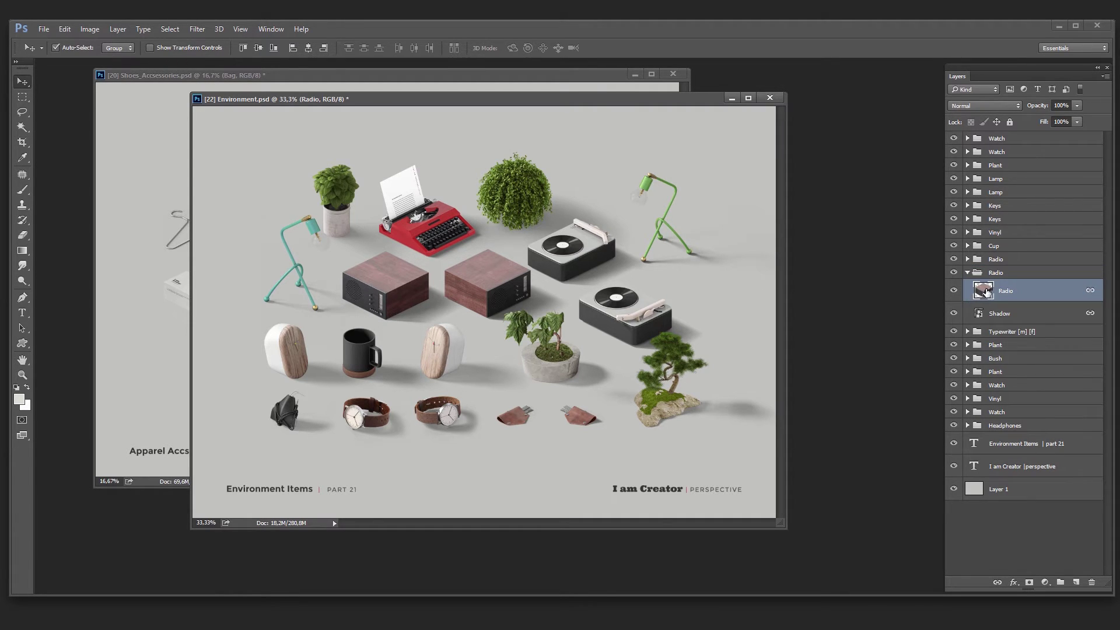
{"action": "double_click", "coordinate": [985, 290]}
{"action": "left_click_drag", "start_coordinate": [413, 110], "coordinate": [542, 71]}
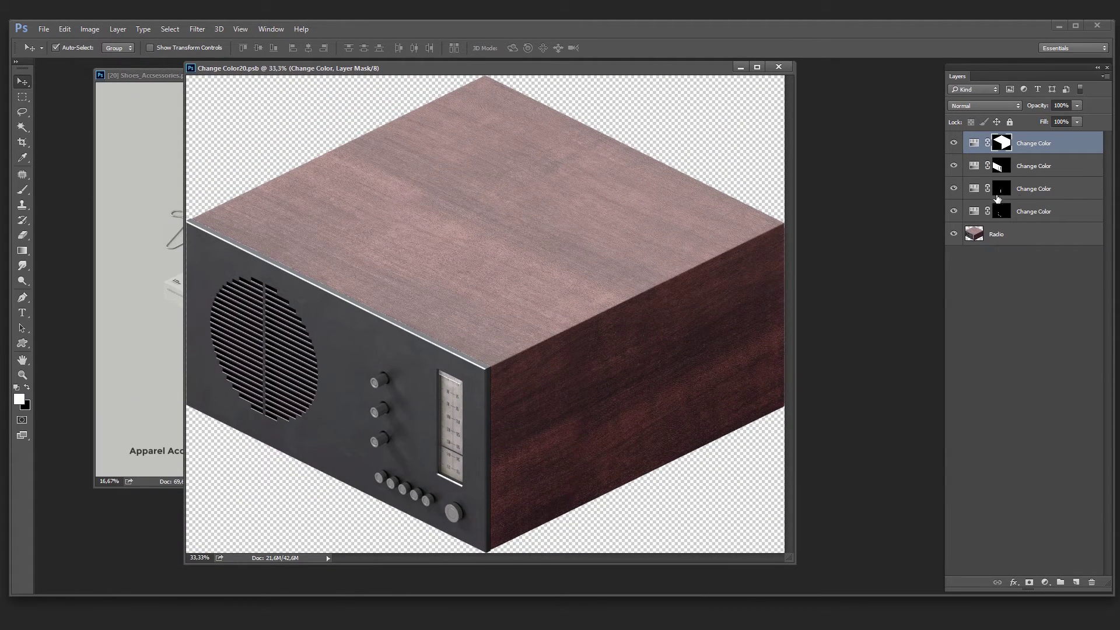
Load the radio's front-panel mask from the second Change Color layer as a selection
{"action": "key", "text": "alt+bracketleft"}
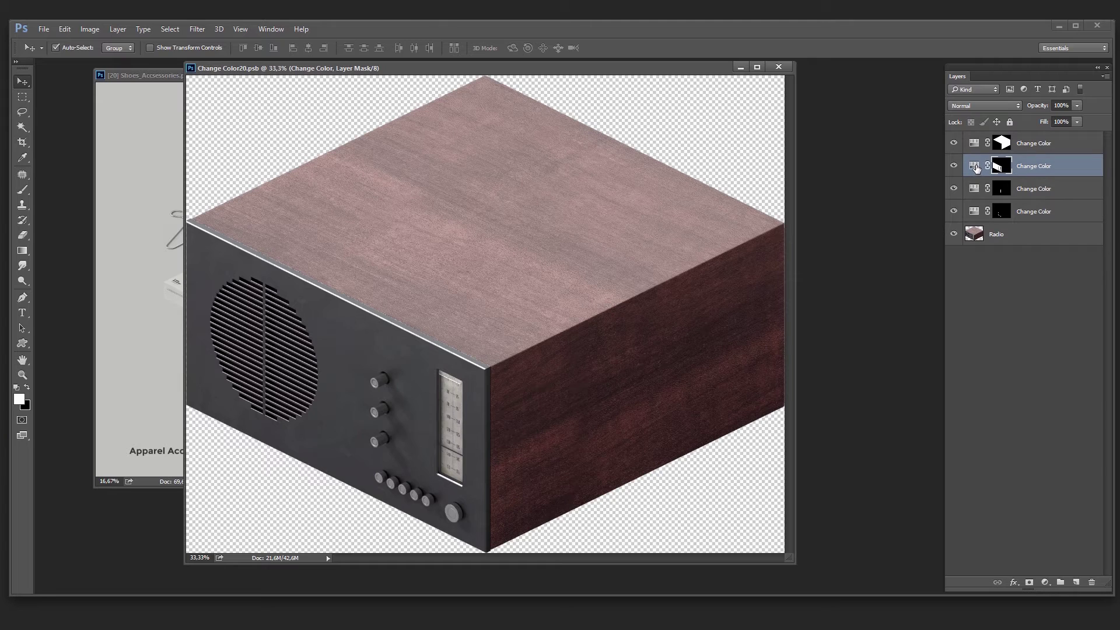
{"action": "left_click", "coordinate": [974, 167]}
{"action": "double_click", "coordinate": [973, 168]}
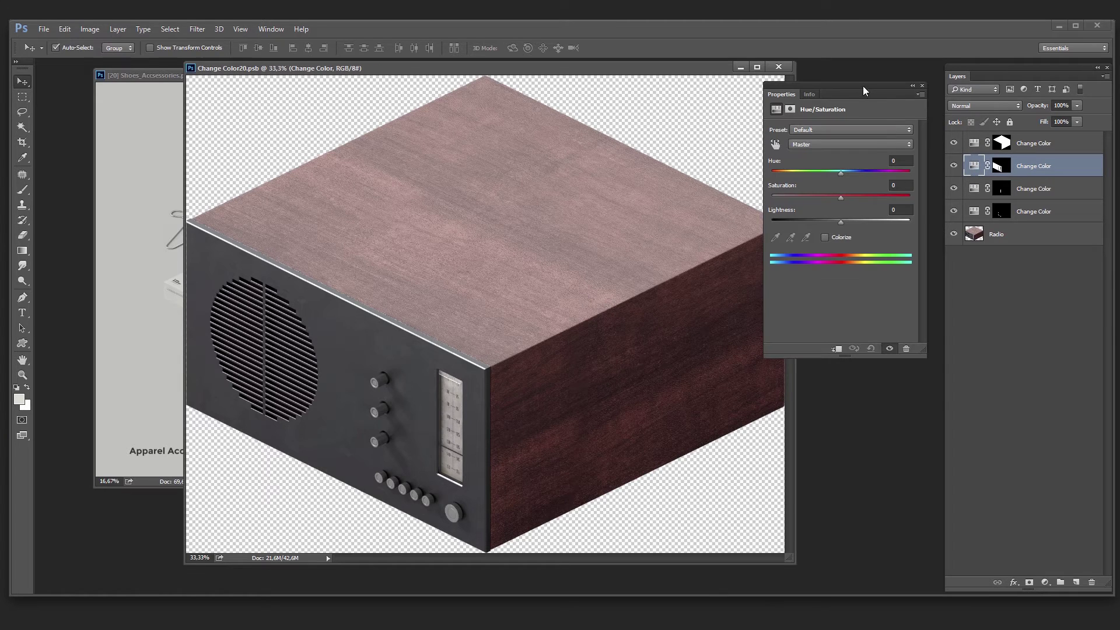
{"action": "key", "text": "ctrl"}
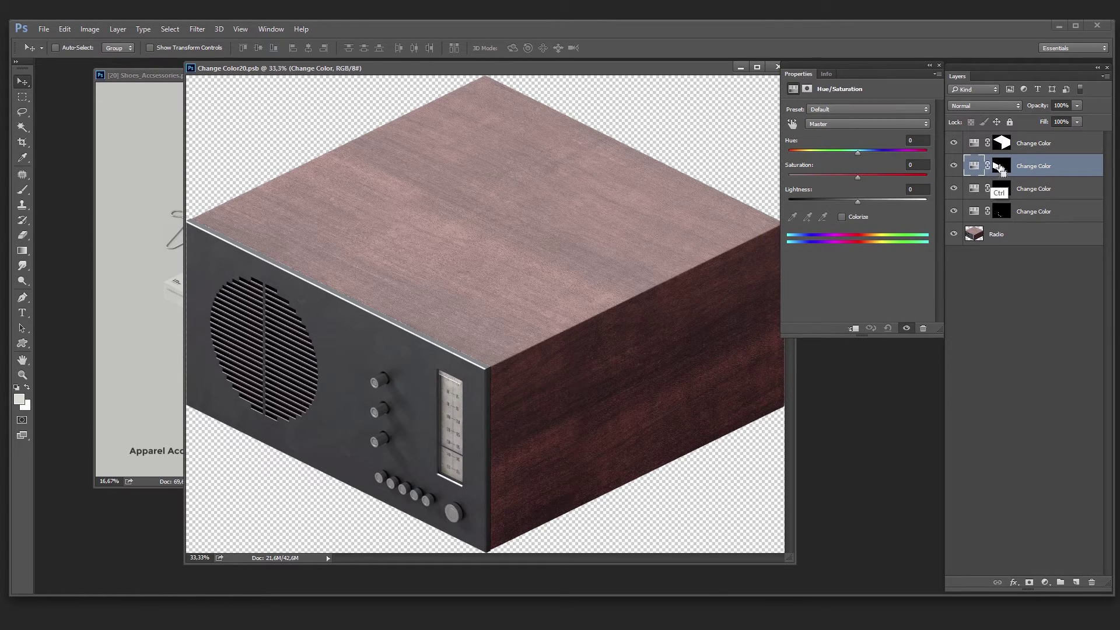
{"action": "left_click", "coordinate": [997, 169], "text": "ctrl"}
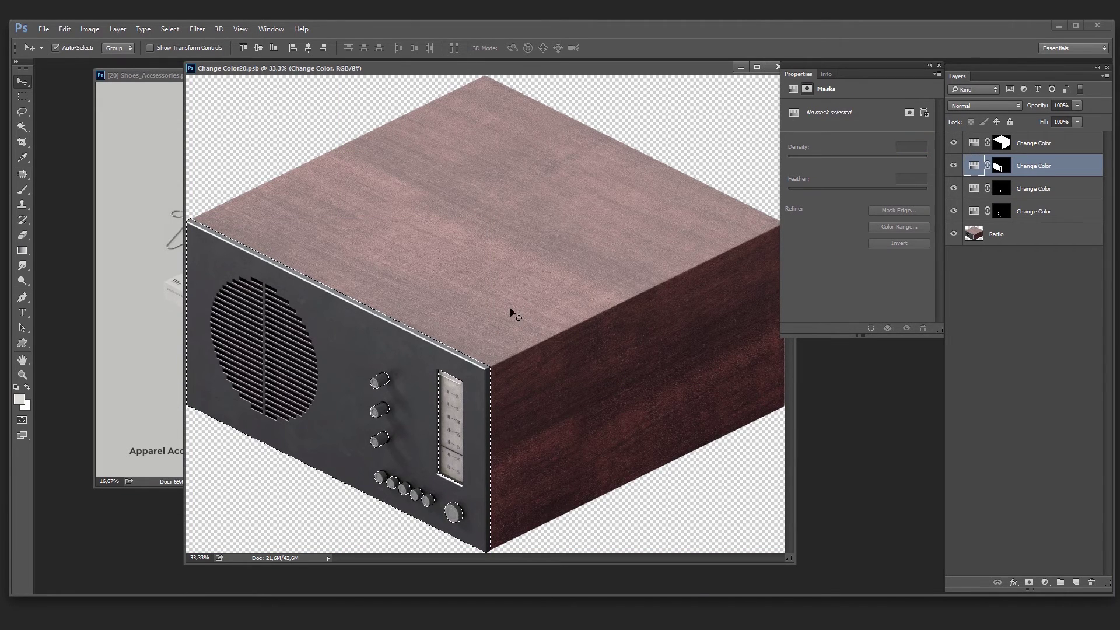
Add Curves 1 lifting input 96 to output 165, placed below a Change Color layer
{"action": "left_click", "coordinate": [1045, 583]}
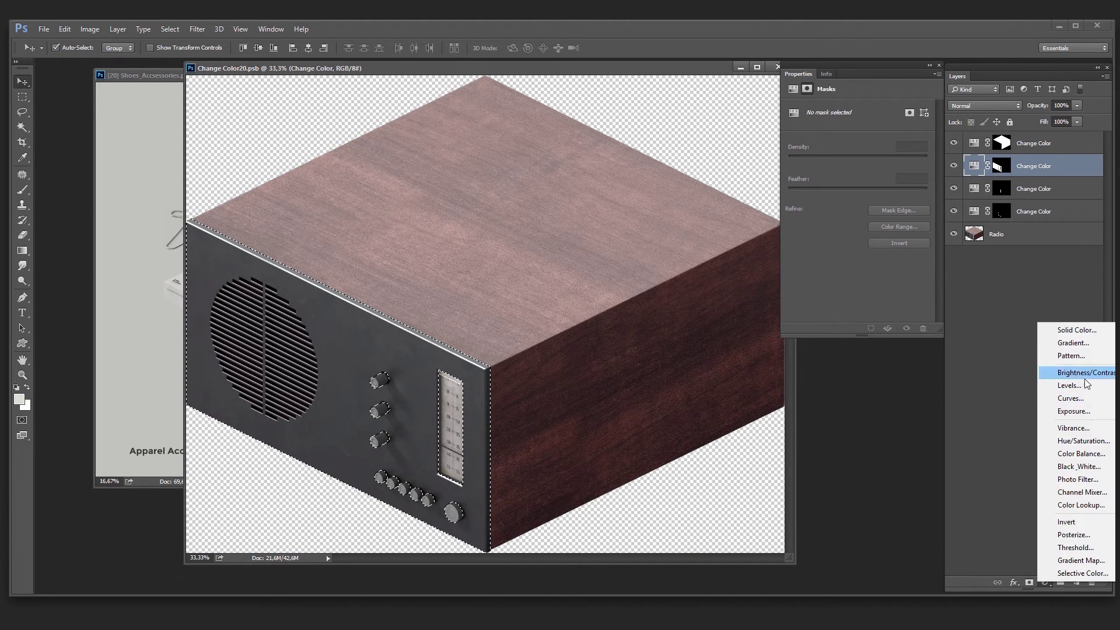
{"action": "left_click", "coordinate": [1082, 399]}
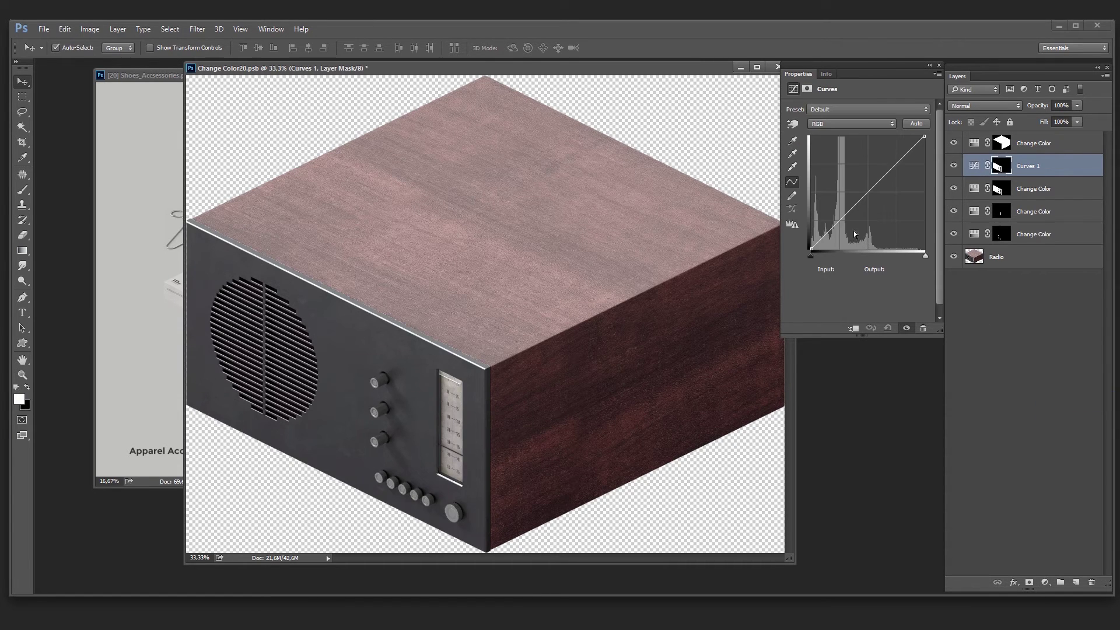
{"action": "left_click_drag", "start_coordinate": [863, 199], "coordinate": [851, 176]}
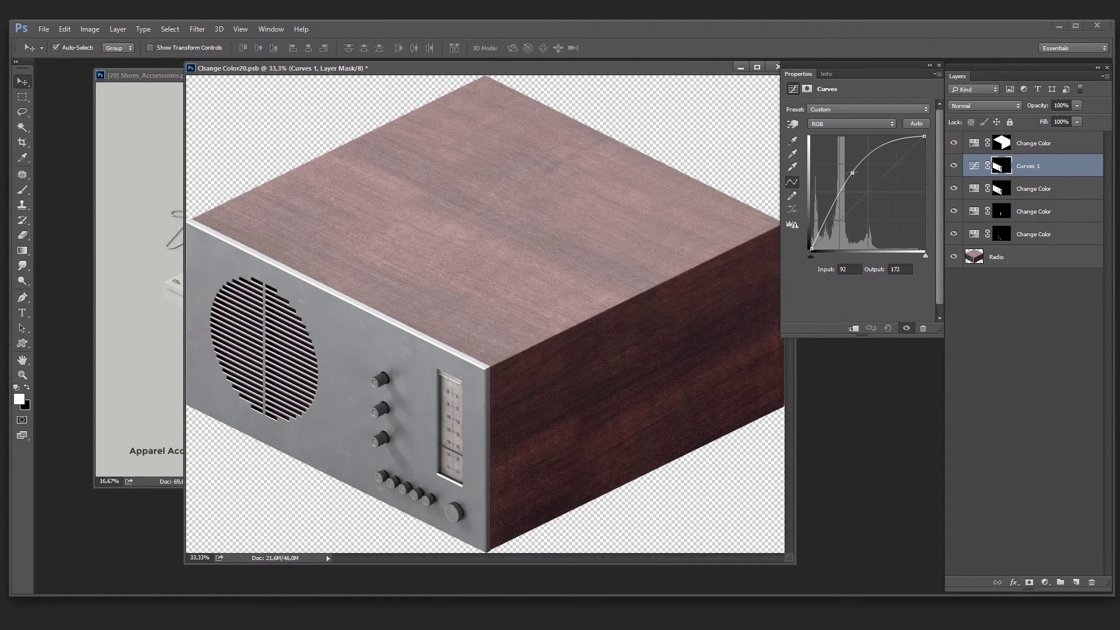
{"action": "left_click_drag", "start_coordinate": [1030, 166], "coordinate": [1014, 193]}
{"action": "left_click", "coordinate": [1027, 166]}
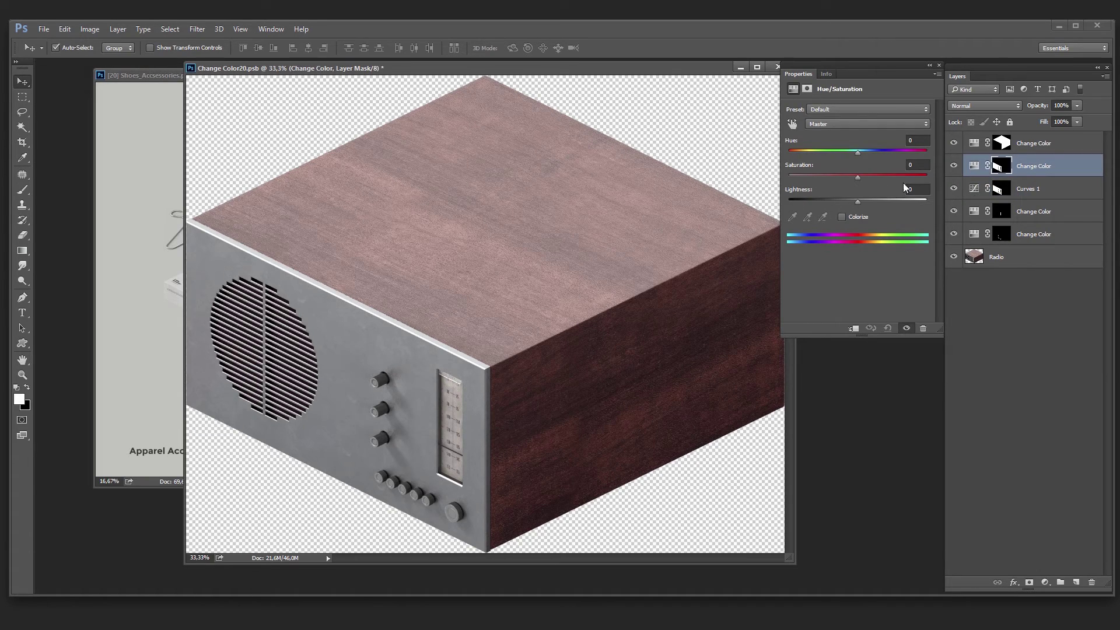
{"action": "left_click", "coordinate": [1037, 189]}
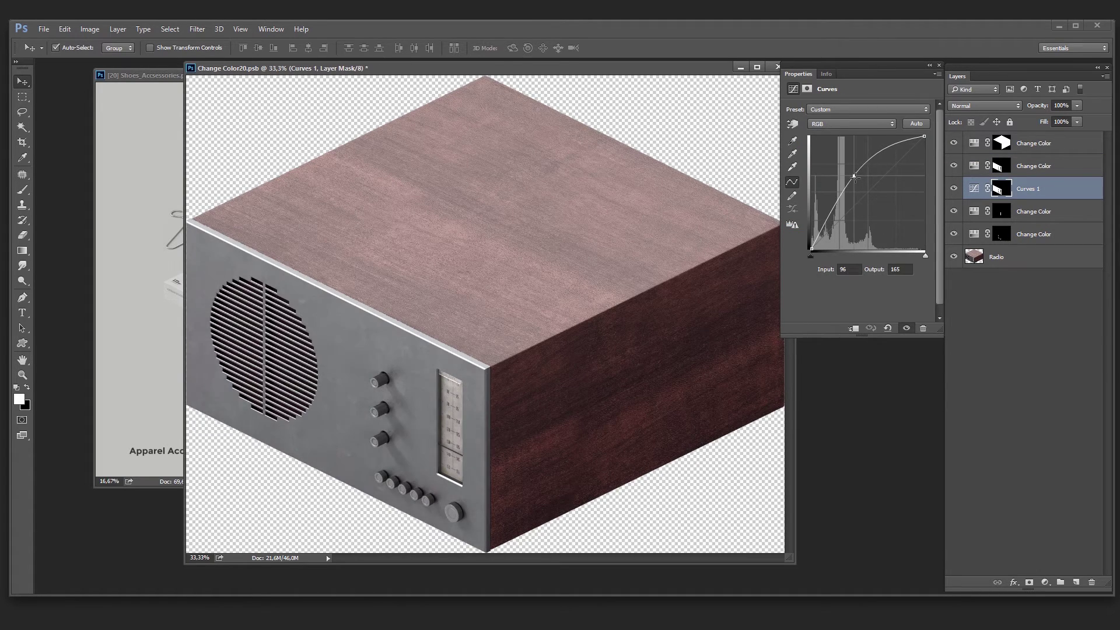
{"action": "key", "text": "alt+]"}
{"action": "left_click", "coordinate": [974, 166]}
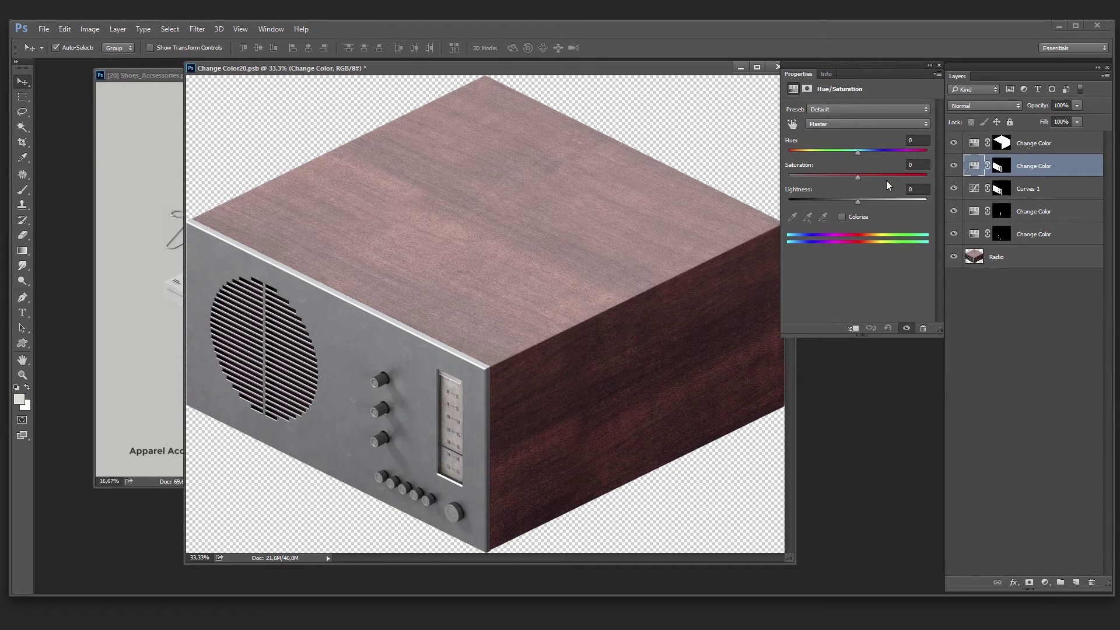
Colorize the front panel lime green at Hue 92, Saturation 59, retuning Curves 1 brightness
{"action": "left_click", "coordinate": [842, 216]}
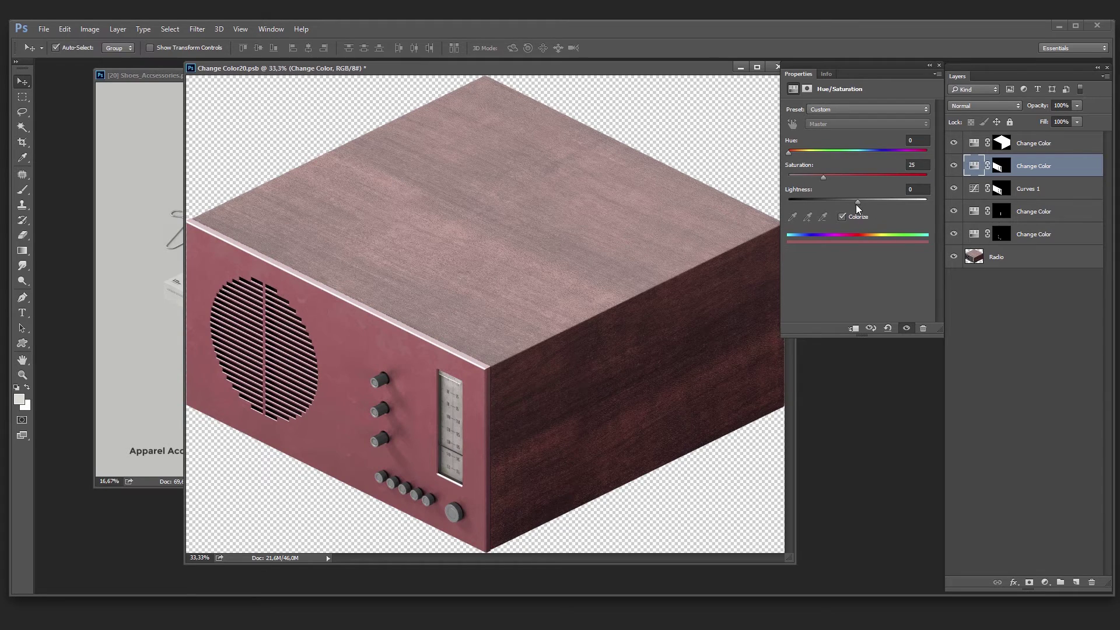
{"action": "left_click", "coordinate": [1045, 189]}
{"action": "mouse_move", "coordinate": [856, 176]}
{"action": "left_mouse_down"}
{"action": "mouse_move", "coordinate": [862, 188]}
{"action": "mouse_move", "coordinate": [870, 177]}
{"action": "left_mouse_up"}
{"action": "left_click", "coordinate": [1033, 165]}
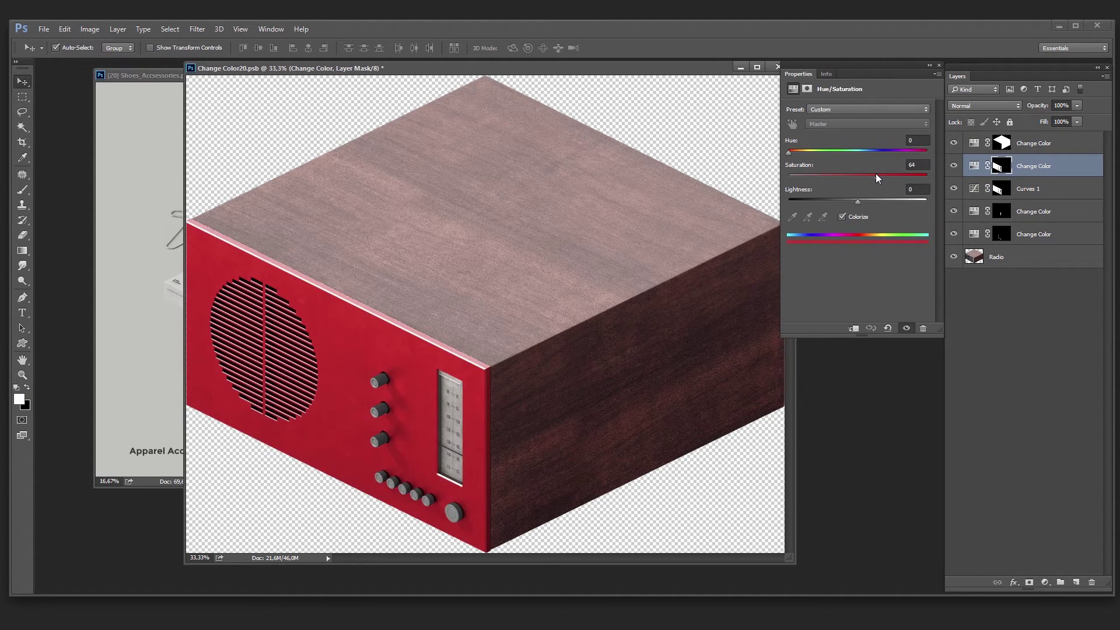
{"action": "mouse_move", "coordinate": [813, 152]}
{"action": "left_mouse_down"}
{"action": "mouse_move", "coordinate": [889, 151]}
{"action": "mouse_move", "coordinate": [826, 152]}
{"action": "left_mouse_up"}
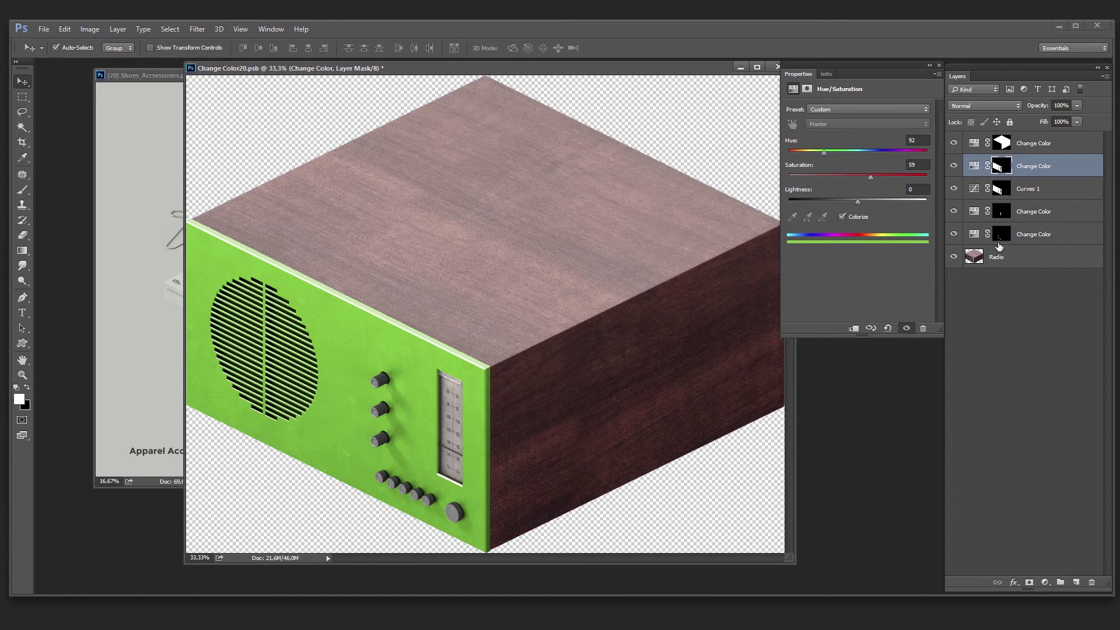
{"action": "left_click", "coordinate": [1001, 166], "text": "ctrl"}
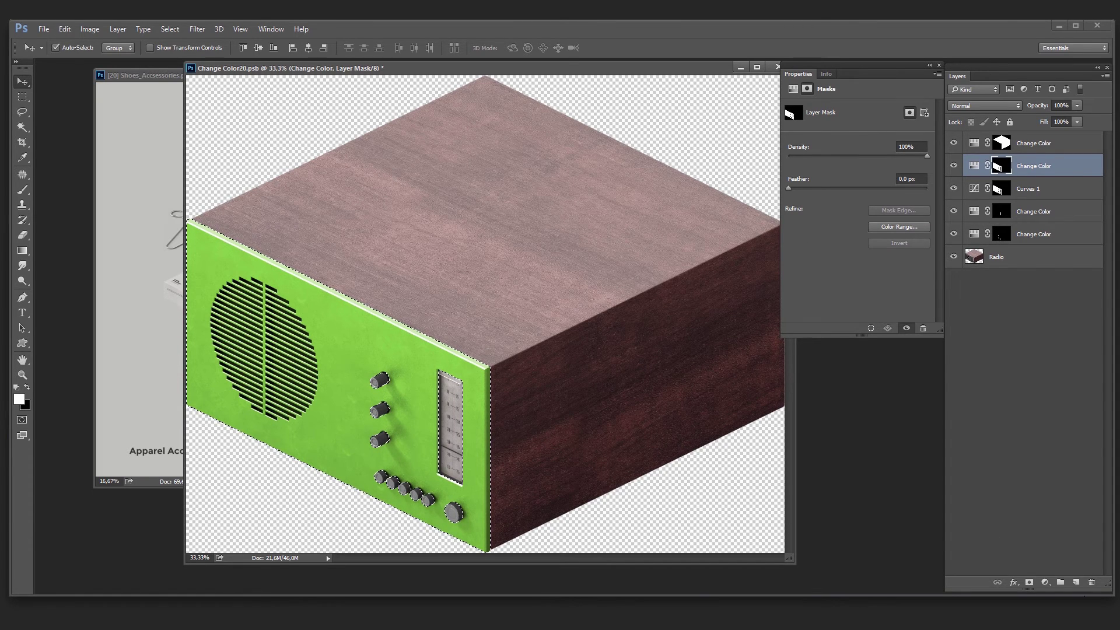
Toggle Colorize off and on to compare the front panel, then deselect
{"action": "left_click", "coordinate": [1045, 582]}
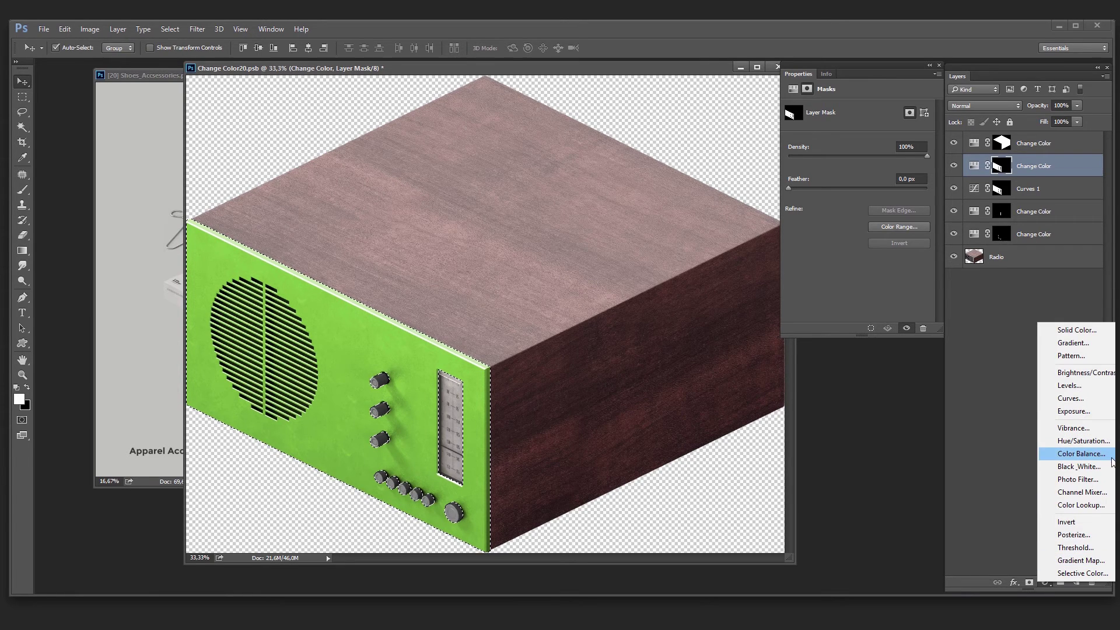
{"action": "left_click", "coordinate": [1042, 188]}
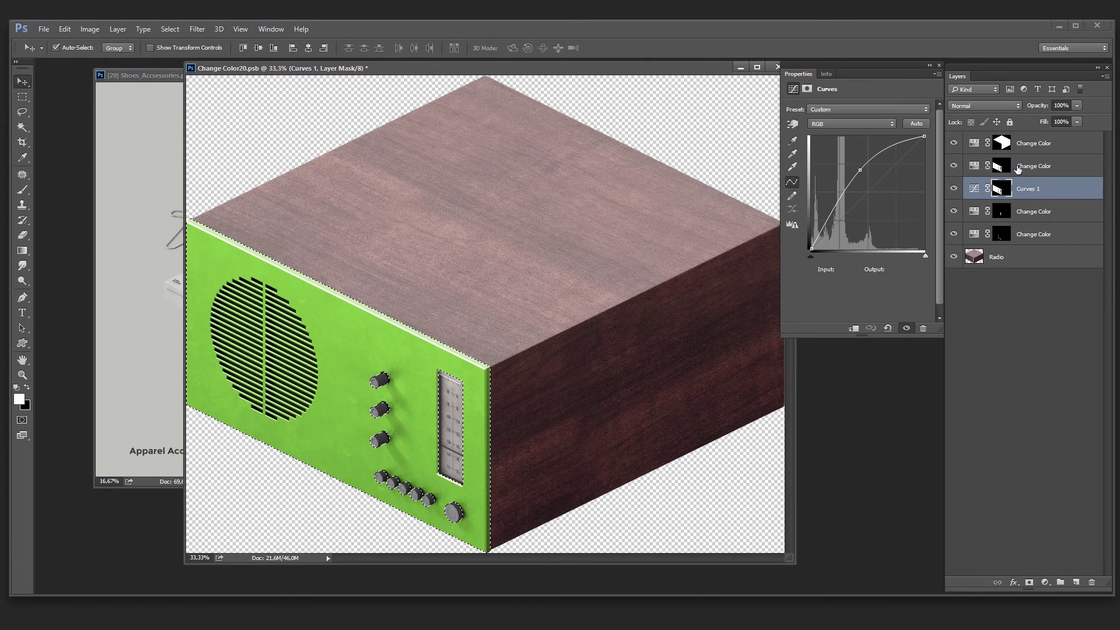
{"action": "left_click", "coordinate": [1032, 166]}
{"action": "left_click", "coordinate": [973, 166]}
{"action": "left_click", "coordinate": [855, 217]}
{"action": "left_click", "coordinate": [855, 217]}
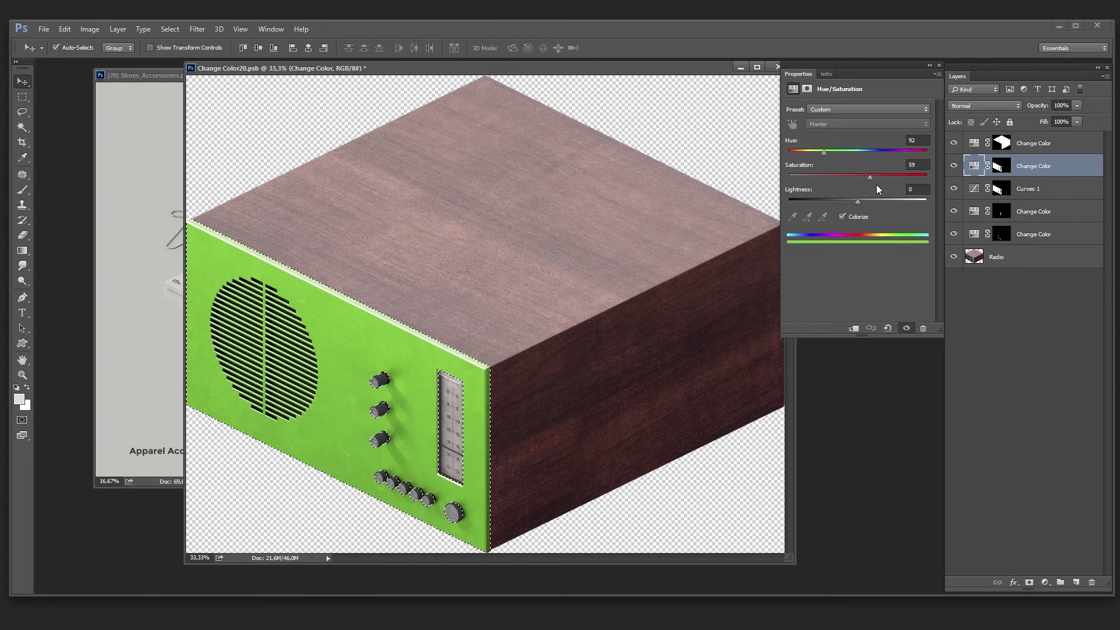
{"action": "key", "text": "ctrl+d"}
{"action": "left_click_drag", "start_coordinate": [571, 70], "coordinate": [520, 98]}
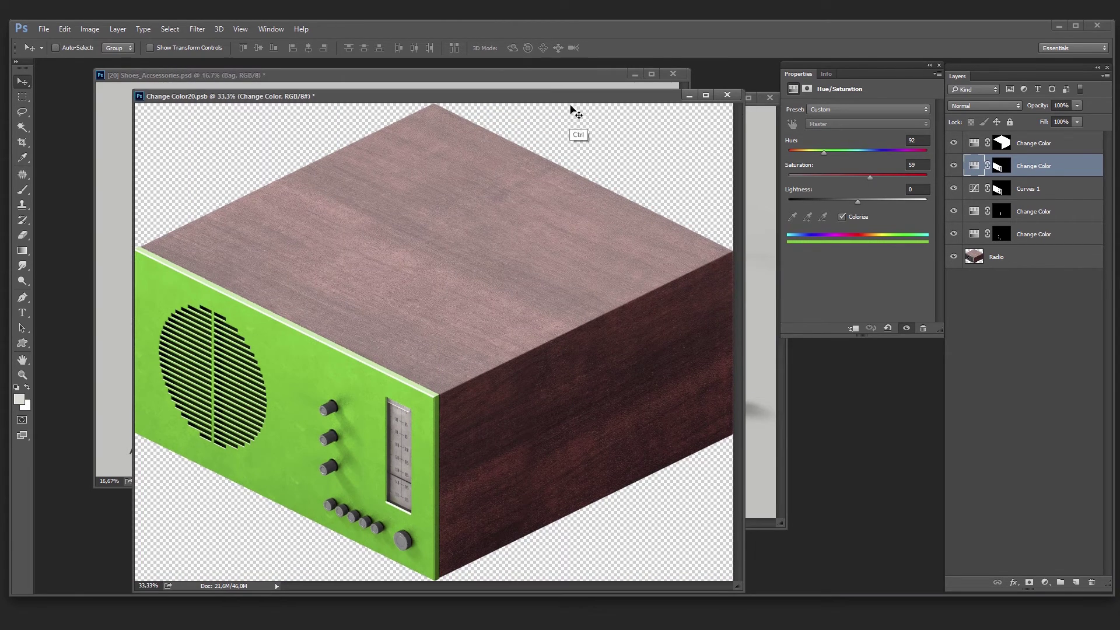
Mute the panel to olive: Hue 62, Saturation 42, Curves point input 56 to output 83
{"action": "left_click_drag", "start_coordinate": [870, 177], "coordinate": [810, 152]}
{"action": "mouse_move", "coordinate": [857, 202]}
{"action": "left_mouse_down"}
{"action": "mouse_move", "coordinate": [845, 201]}
{"action": "mouse_move", "coordinate": [863, 181]}
{"action": "left_mouse_up"}
{"action": "left_click", "coordinate": [996, 188]}
{"action": "left_click_drag", "start_coordinate": [836, 217], "coordinate": [836, 212]}
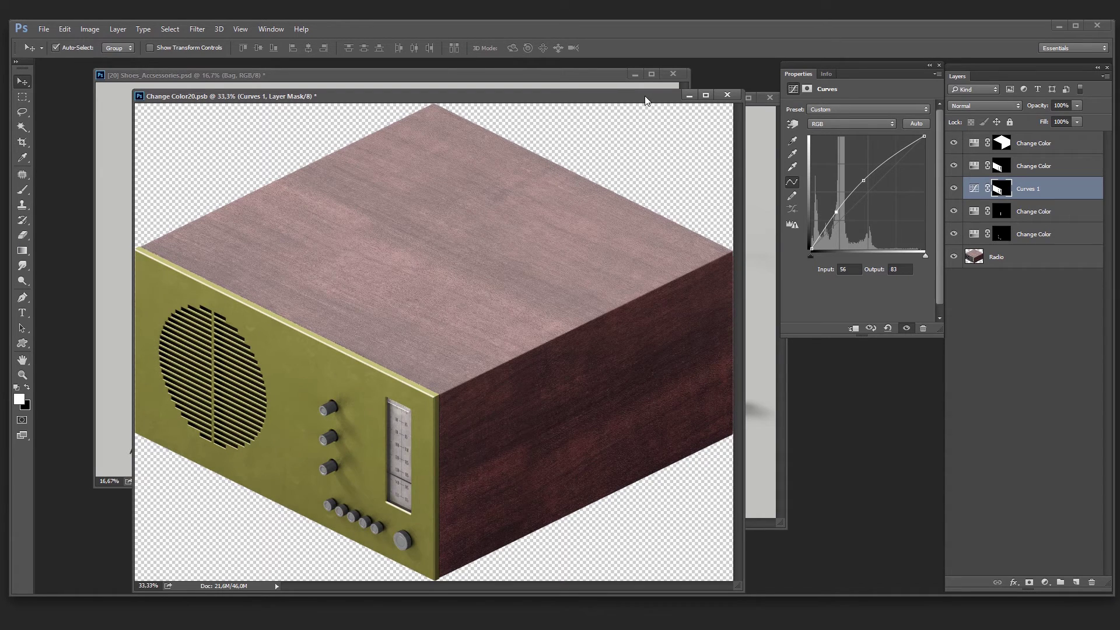
Close Change Color20.psb, saving the radio changes back into the scene
{"action": "left_click_drag", "start_coordinate": [645, 98], "coordinate": [716, 98]}
{"action": "key", "text": "ctrl+w"}
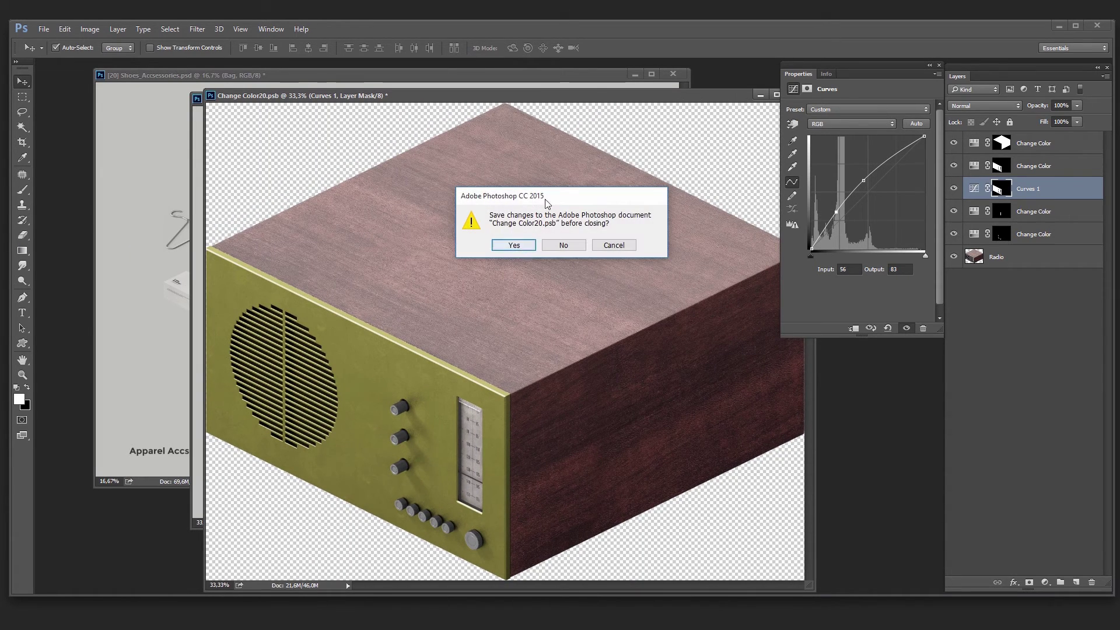
{"action": "key", "text": "Escape"}
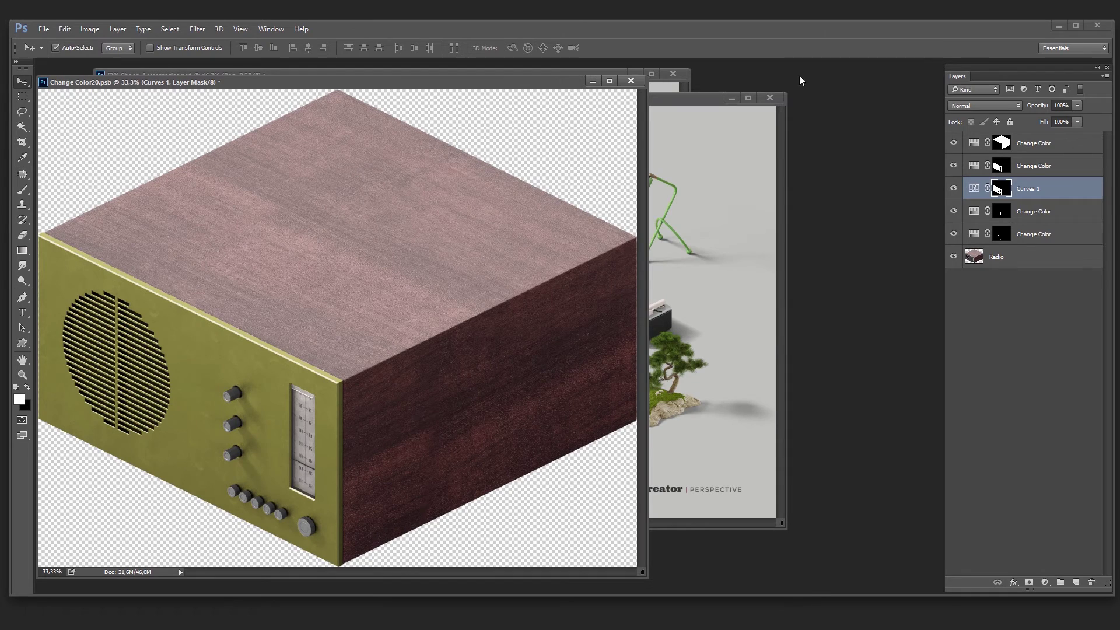
{"action": "left_click", "coordinate": [631, 81]}
{"action": "left_click", "coordinate": [514, 244]}
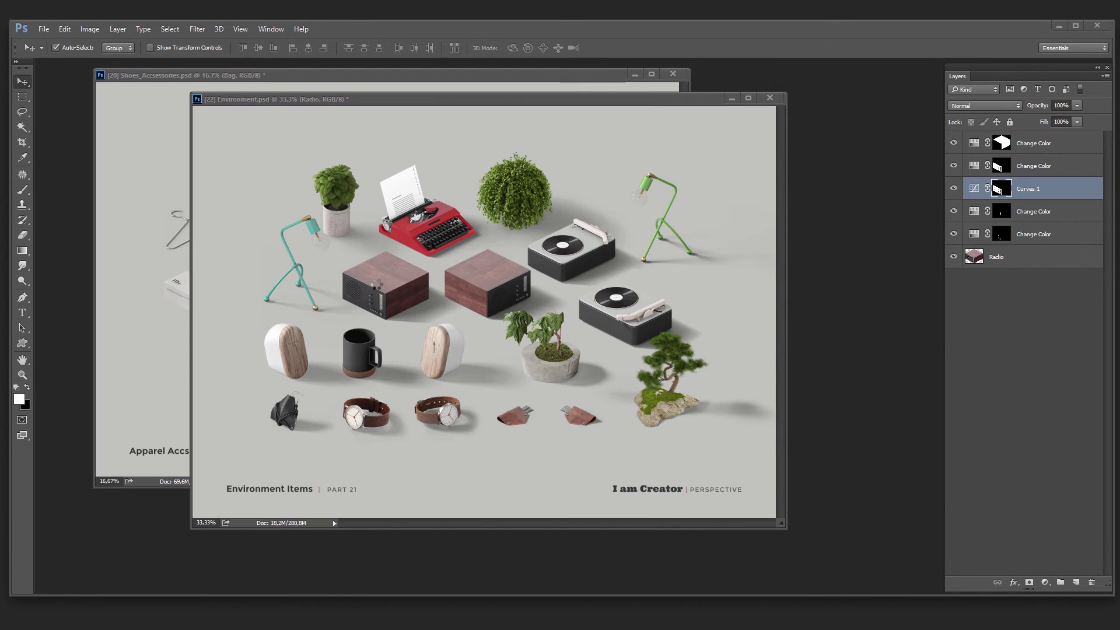
Switch to Shoes_Accessories and open the green bag's smart object as Change This4715.psb
{"action": "key", "text": "ctrl+alt"}
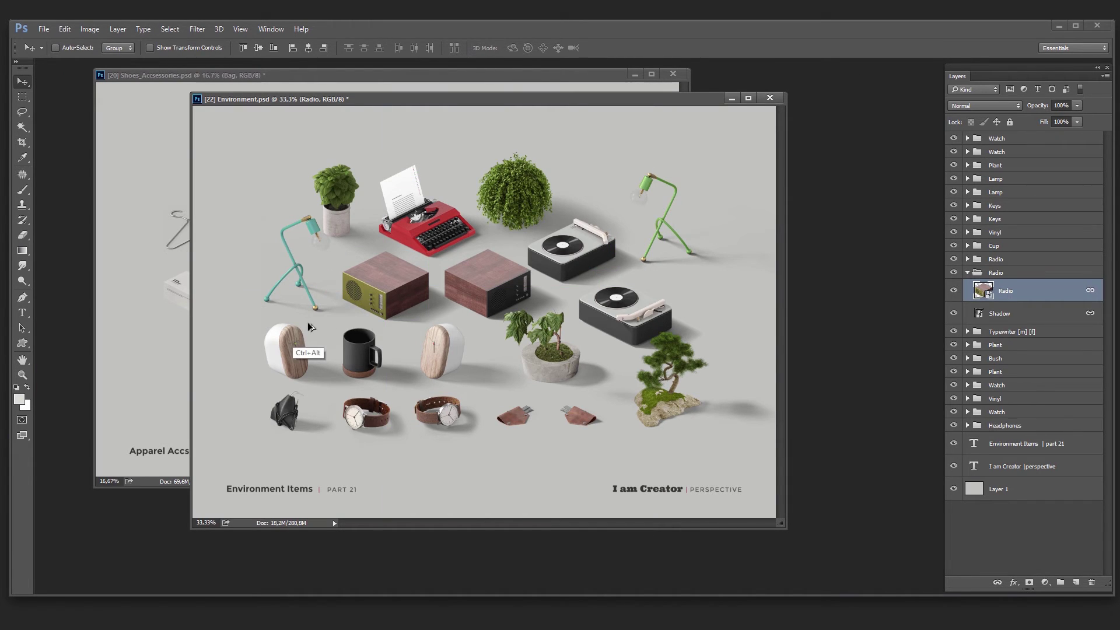
{"action": "key", "text": "ctrl+alt+z"}
{"action": "left_click_drag", "start_coordinate": [487, 103], "coordinate": [548, 155]}
{"action": "key", "text": "ctrl+Tab"}
{"action": "left_click", "coordinate": [452, 238]}
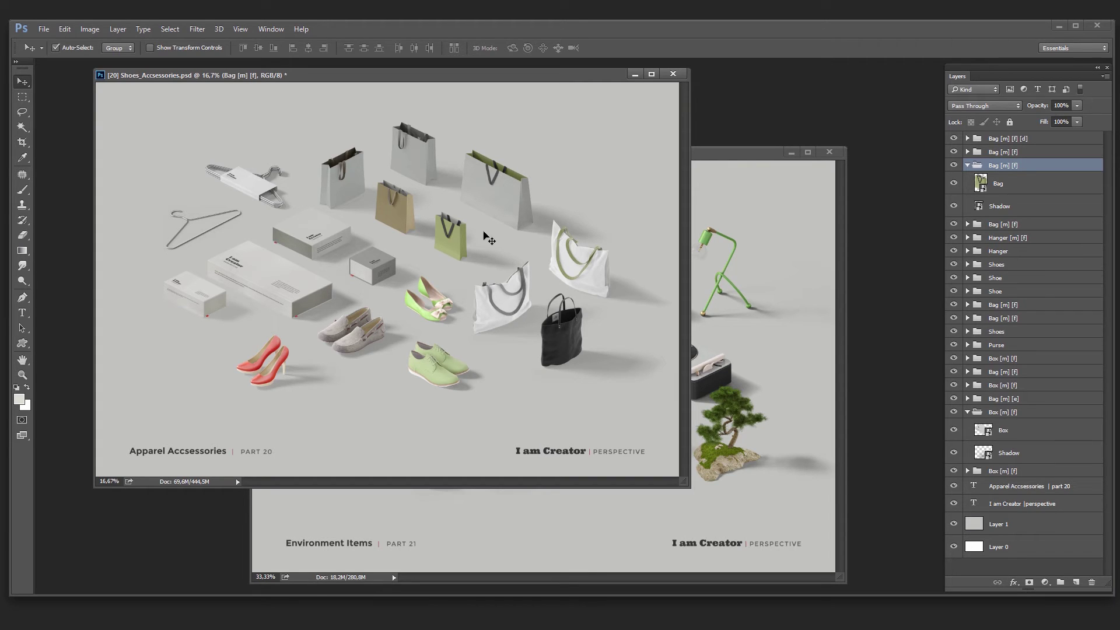
{"action": "double_click", "coordinate": [973, 187]}
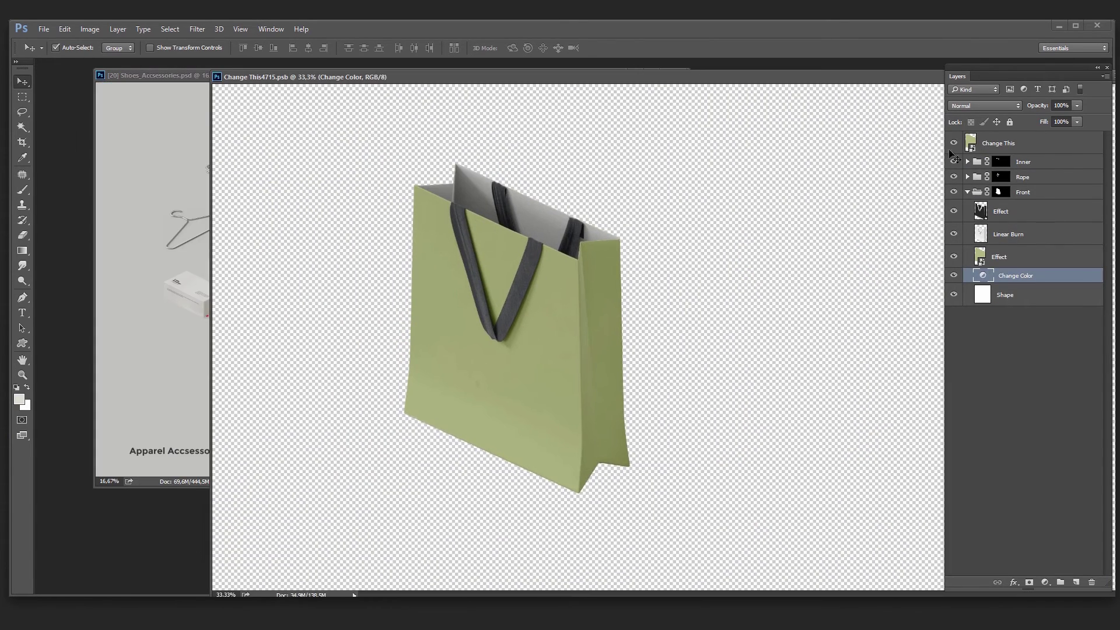
Collapse Front, expand Inner, select its Change Color layer, and maximize the bag document
{"action": "left_click", "coordinate": [967, 192]}
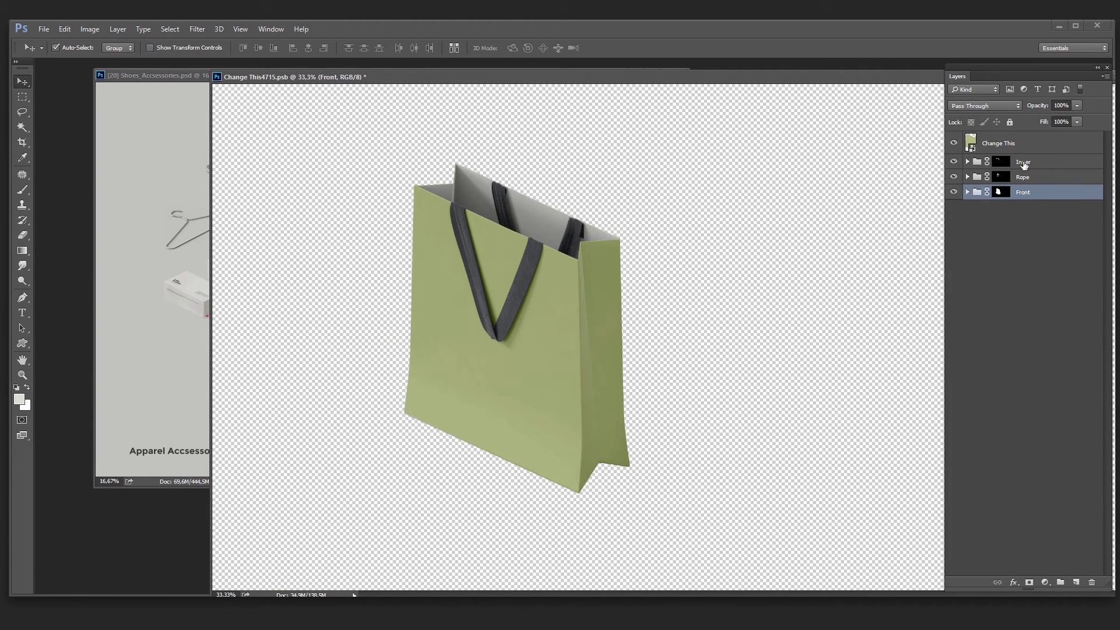
{"action": "left_click", "coordinate": [1006, 164]}
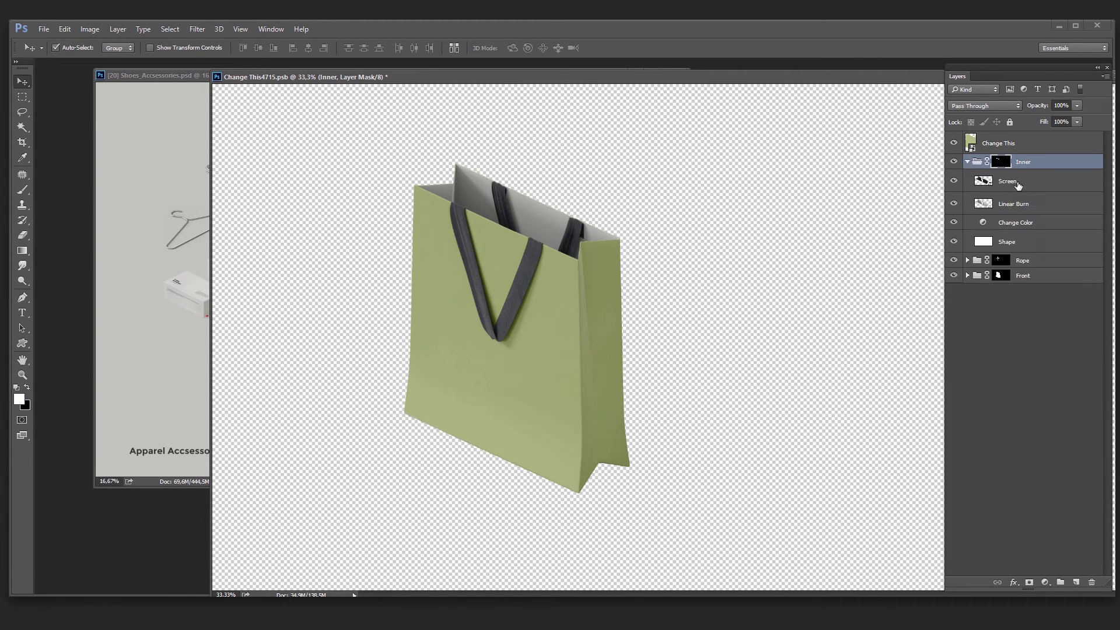
{"action": "left_click", "coordinate": [1015, 227]}
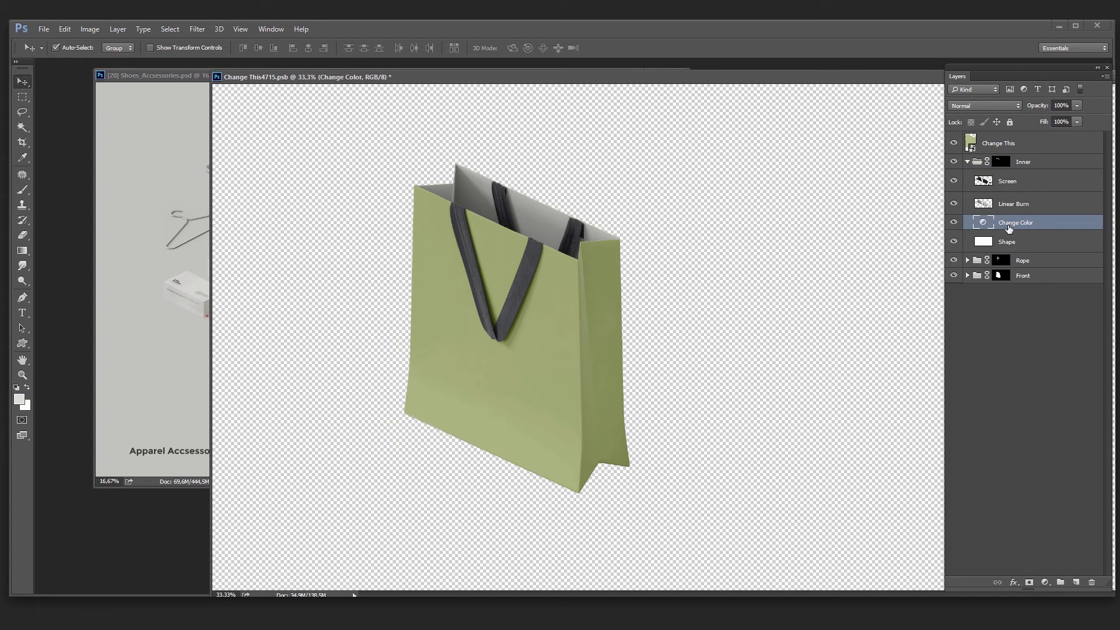
{"action": "double_click", "coordinate": [830, 78]}
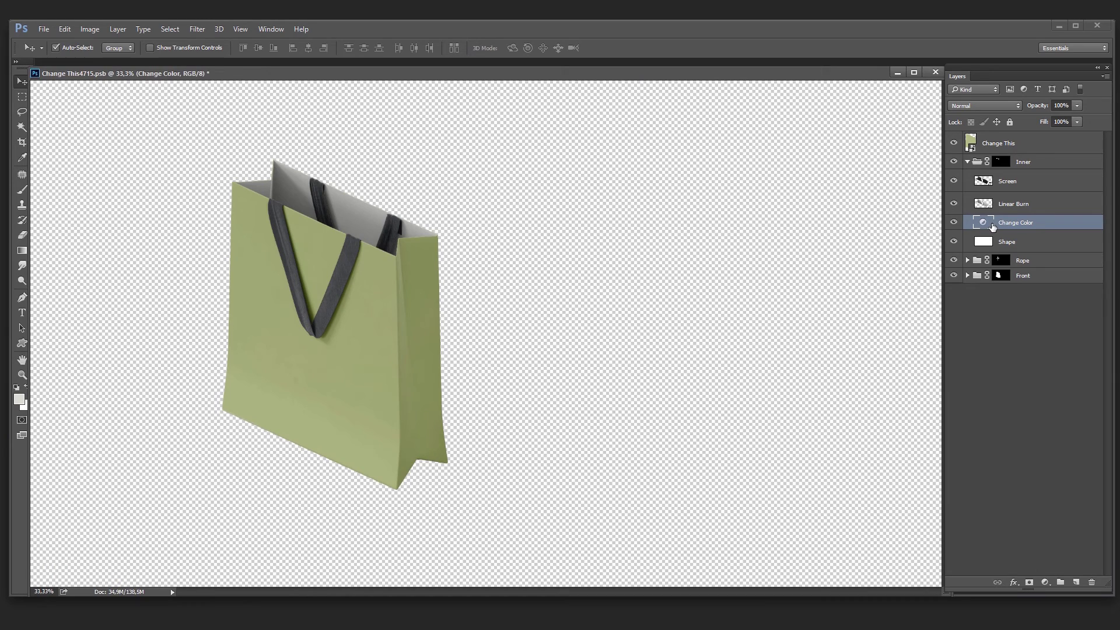
Set the Inner Change Color Photo Filter colour to red
{"action": "double_click", "coordinate": [983, 224]}
{"action": "left_click_drag", "start_coordinate": [847, 79], "coordinate": [783, 91]}
{"action": "left_click", "coordinate": [768, 145]}
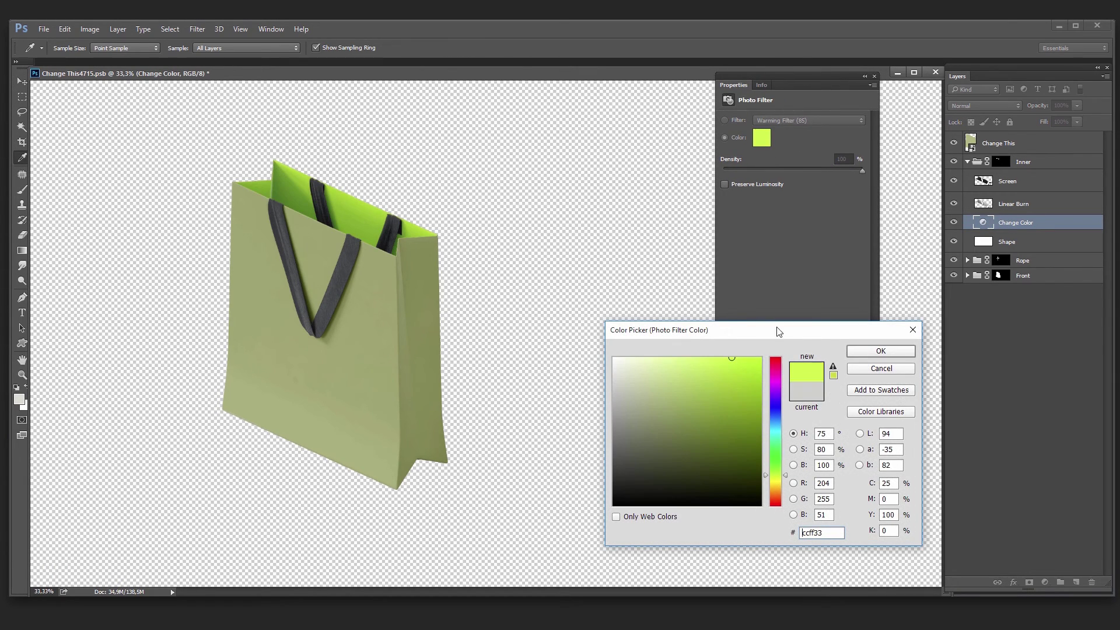
{"action": "left_click_drag", "start_coordinate": [775, 465], "coordinate": [775, 501]}
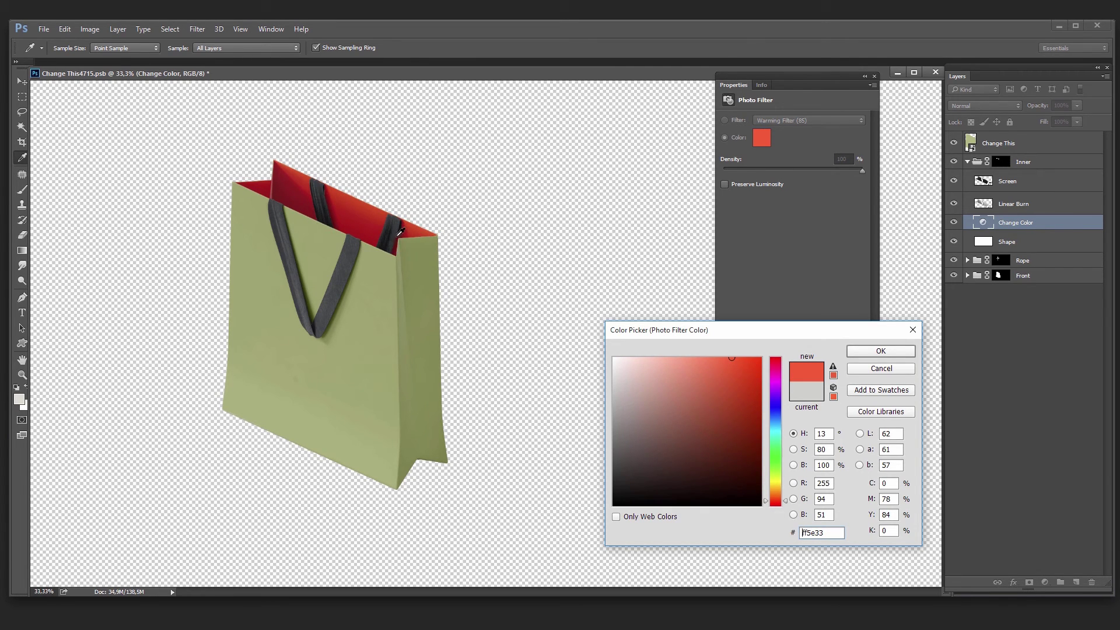
{"action": "mouse_move", "coordinate": [717, 366]}
{"action": "left_mouse_down"}
{"action": "mouse_move", "coordinate": [722, 389]}
{"action": "mouse_move", "coordinate": [726, 357]}
{"action": "left_mouse_up"}
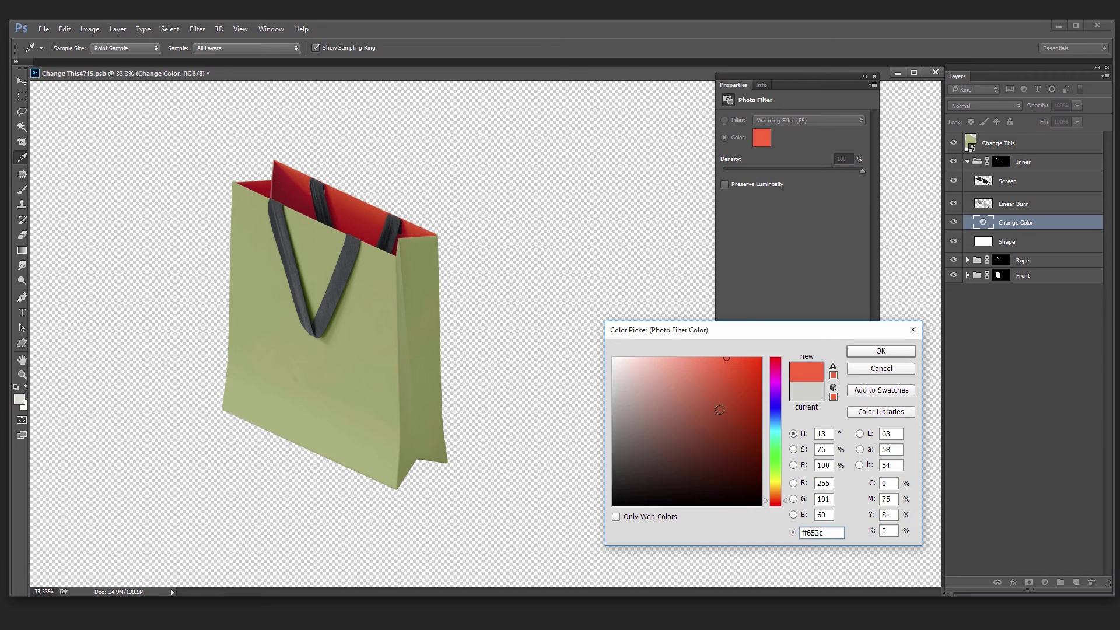
{"action": "left_click", "coordinate": [881, 351]}
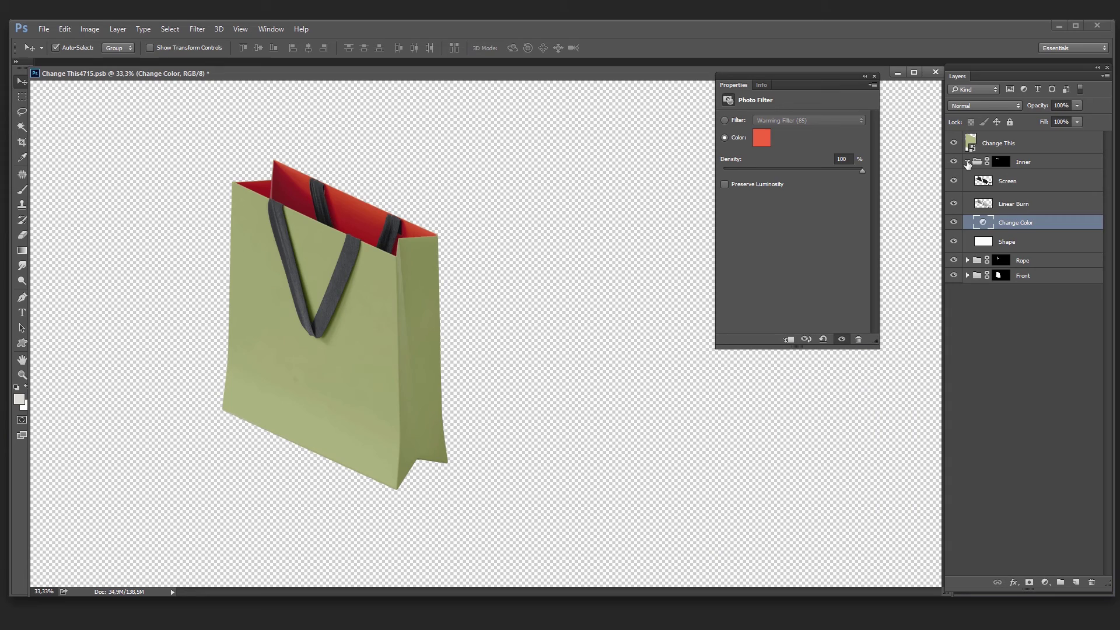
{"action": "left_click", "coordinate": [967, 162]}
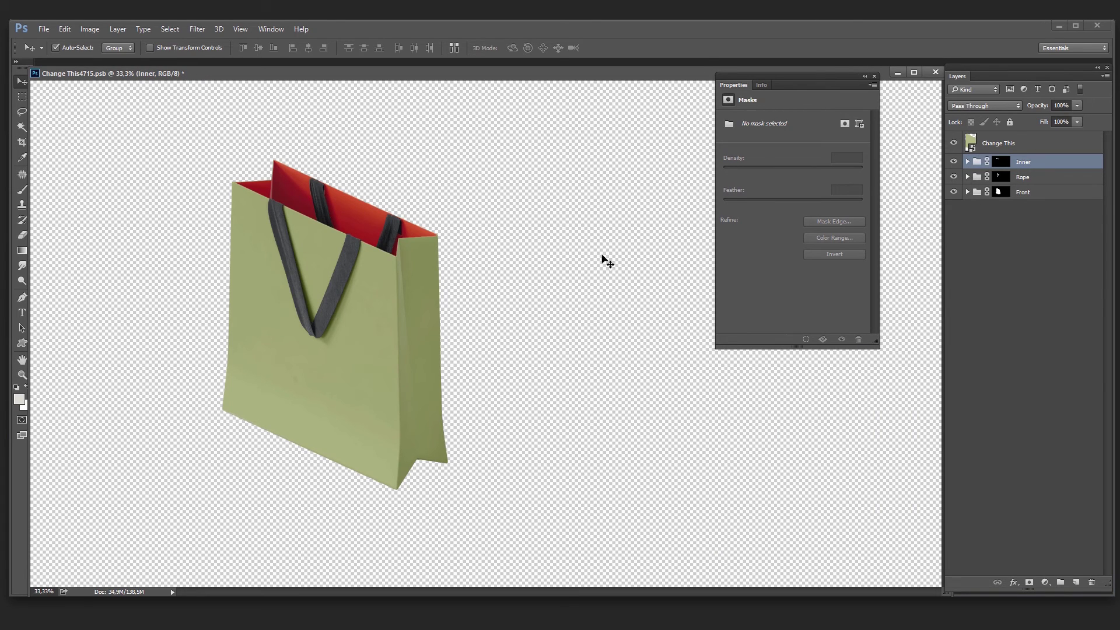
Set the Rope group's Change Color Photo Filter to light grey (dedede)
{"action": "left_click", "coordinate": [967, 176]}
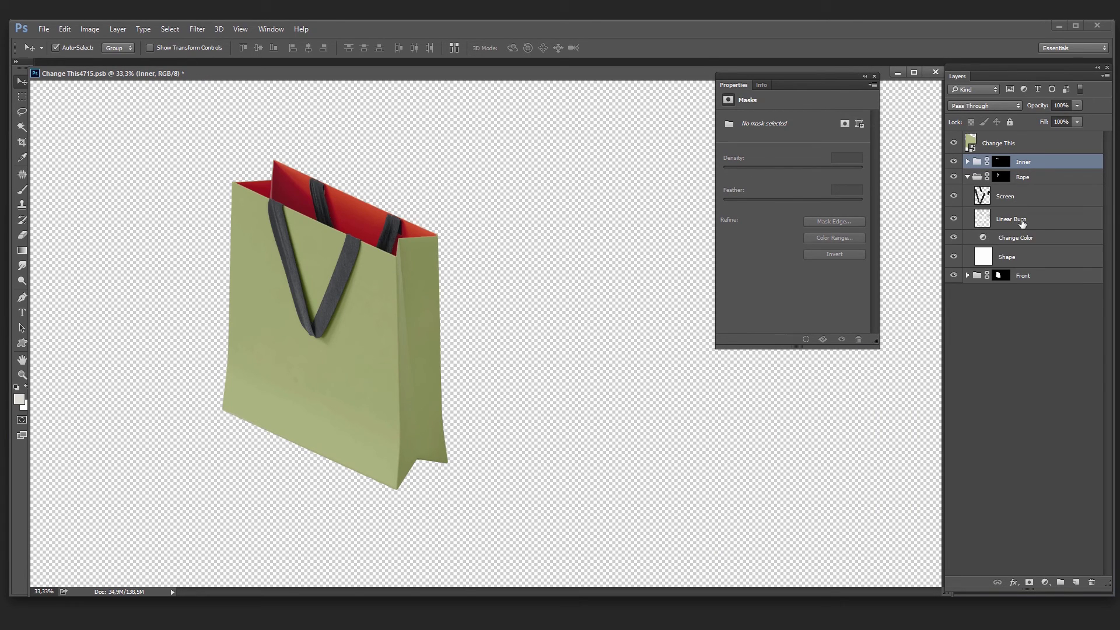
{"action": "left_click", "coordinate": [965, 243]}
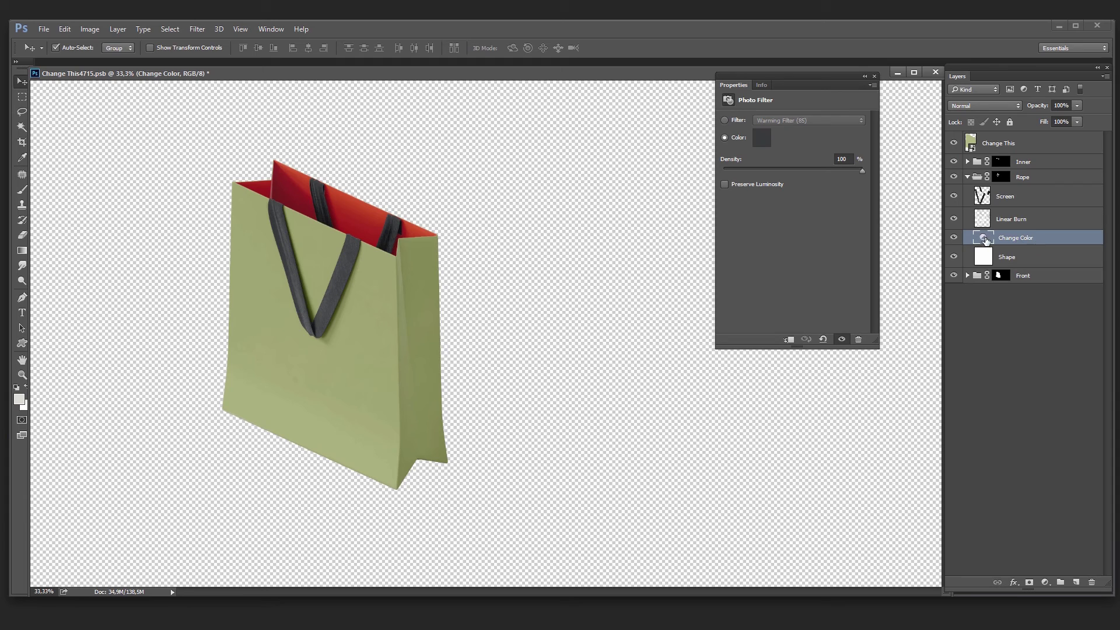
{"action": "left_click", "coordinate": [760, 142]}
{"action": "left_click", "coordinate": [607, 382]}
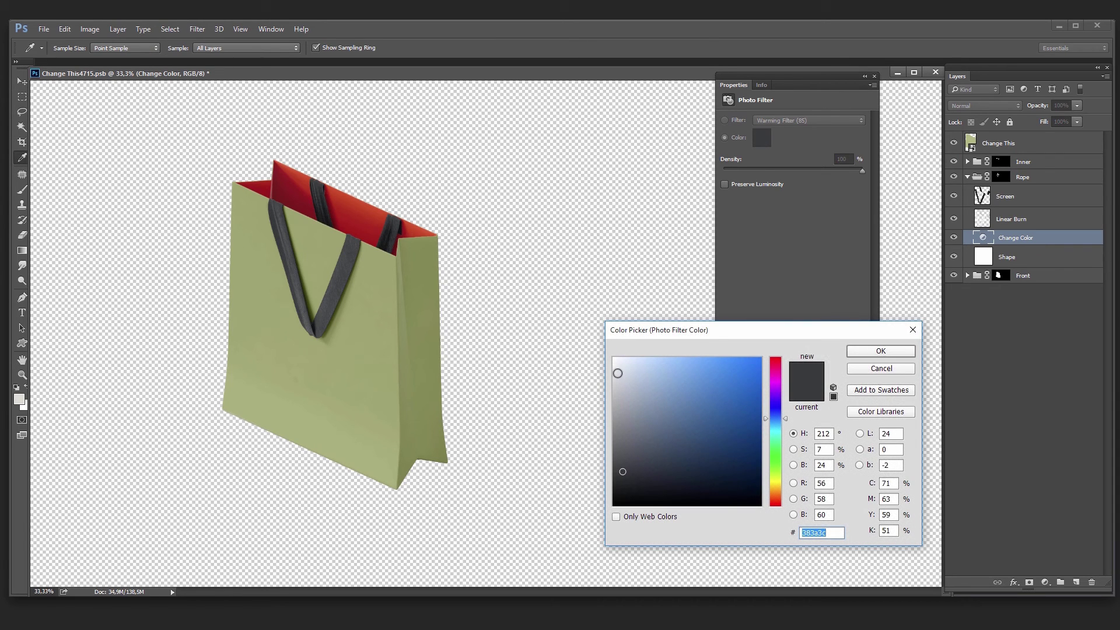
{"action": "mouse_move", "coordinate": [607, 384]}
{"action": "left_mouse_down"}
{"action": "mouse_move", "coordinate": [611, 367]}
{"action": "mouse_move", "coordinate": [609, 394]}
{"action": "mouse_move", "coordinate": [613, 357]}
{"action": "left_mouse_up"}
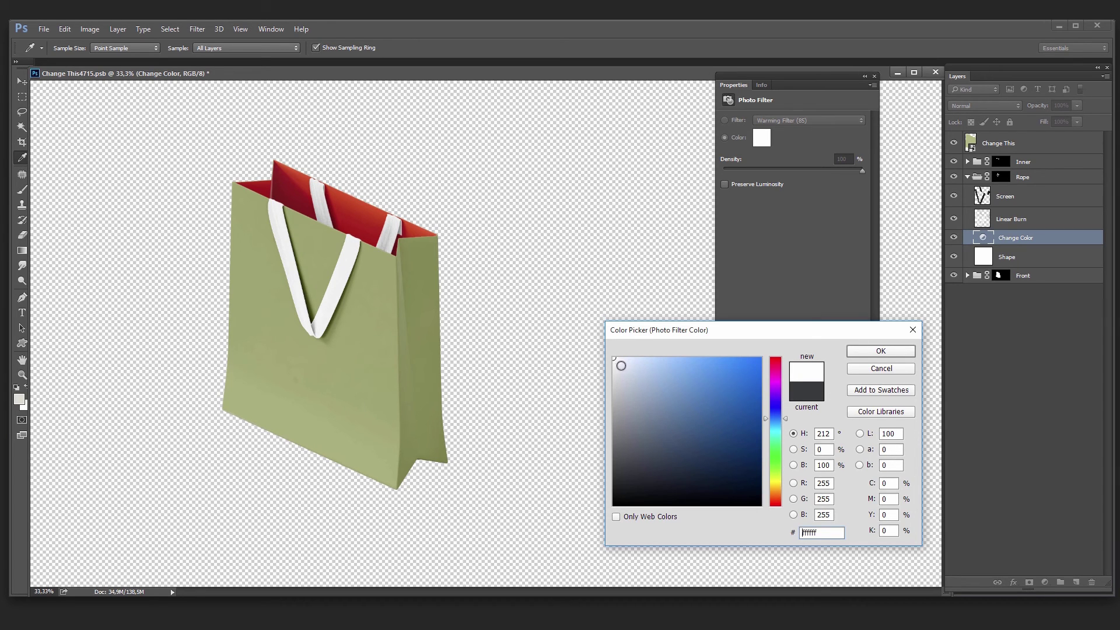
{"action": "left_click_drag", "start_coordinate": [617, 367], "coordinate": [617, 372]}
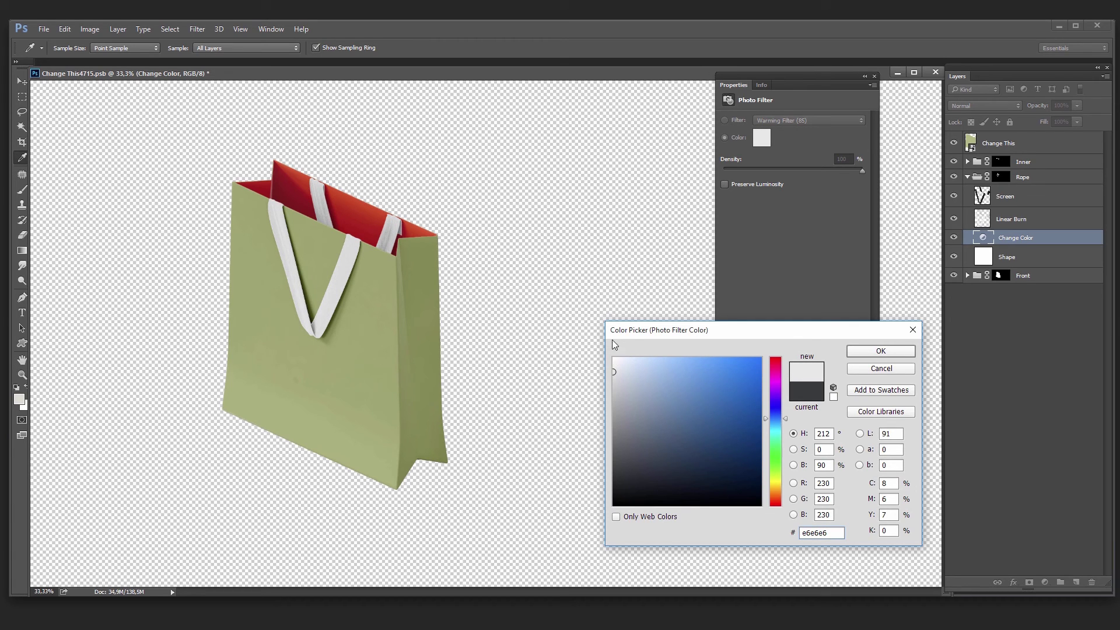
{"action": "left_click_drag", "start_coordinate": [615, 370], "coordinate": [610, 370]}
{"action": "left_click_drag", "start_coordinate": [615, 370], "coordinate": [613, 374]}
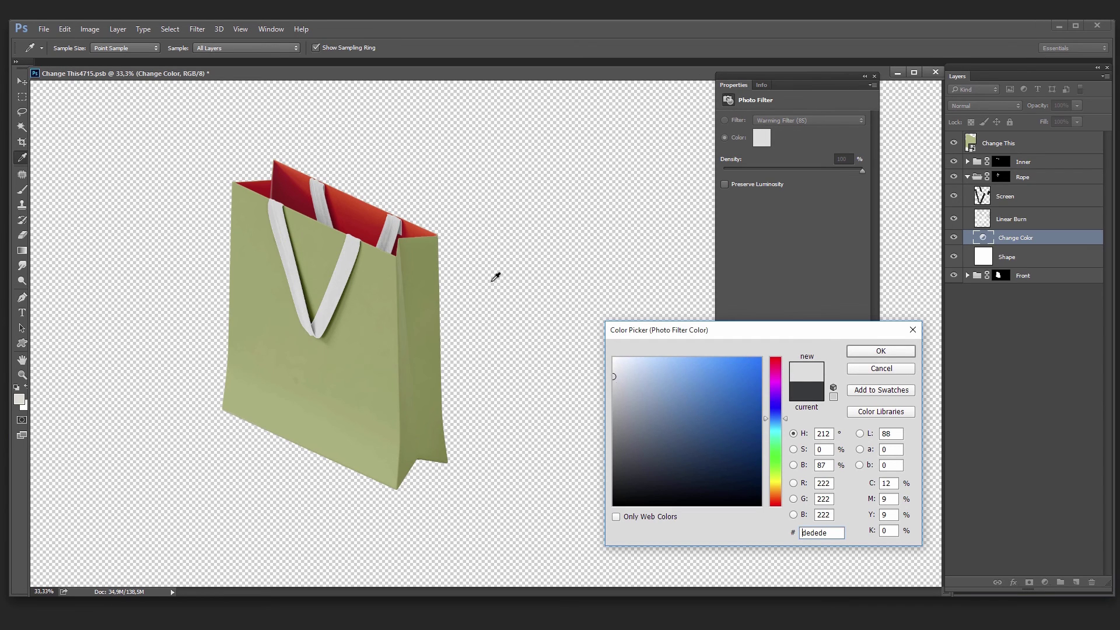
{"action": "left_click", "coordinate": [878, 351]}
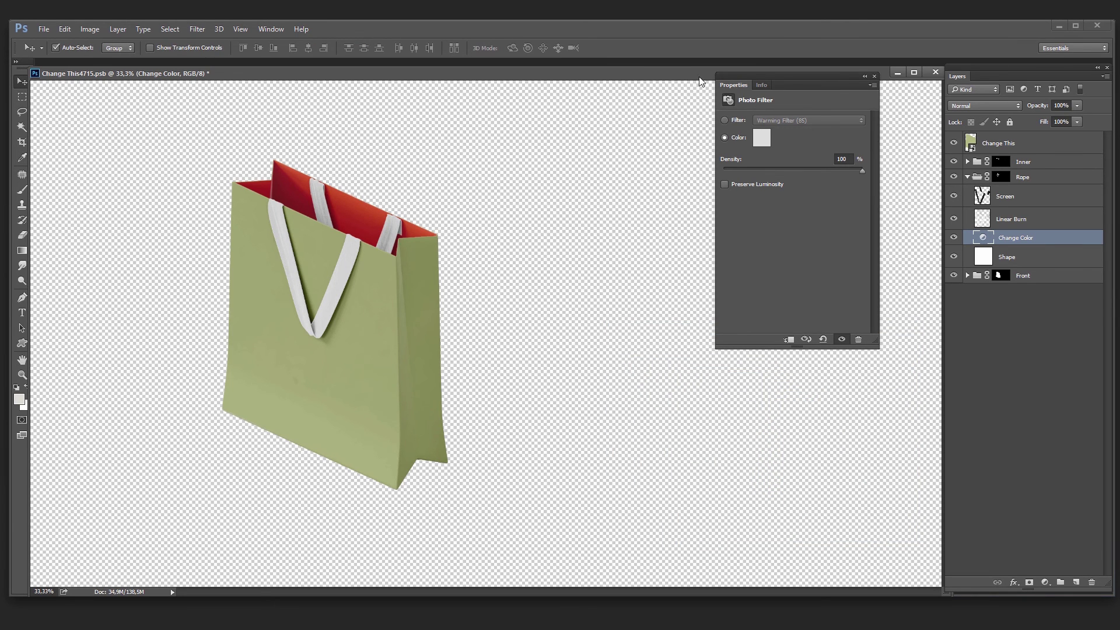
{"action": "left_click_drag", "start_coordinate": [700, 82], "coordinate": [430, 214]}
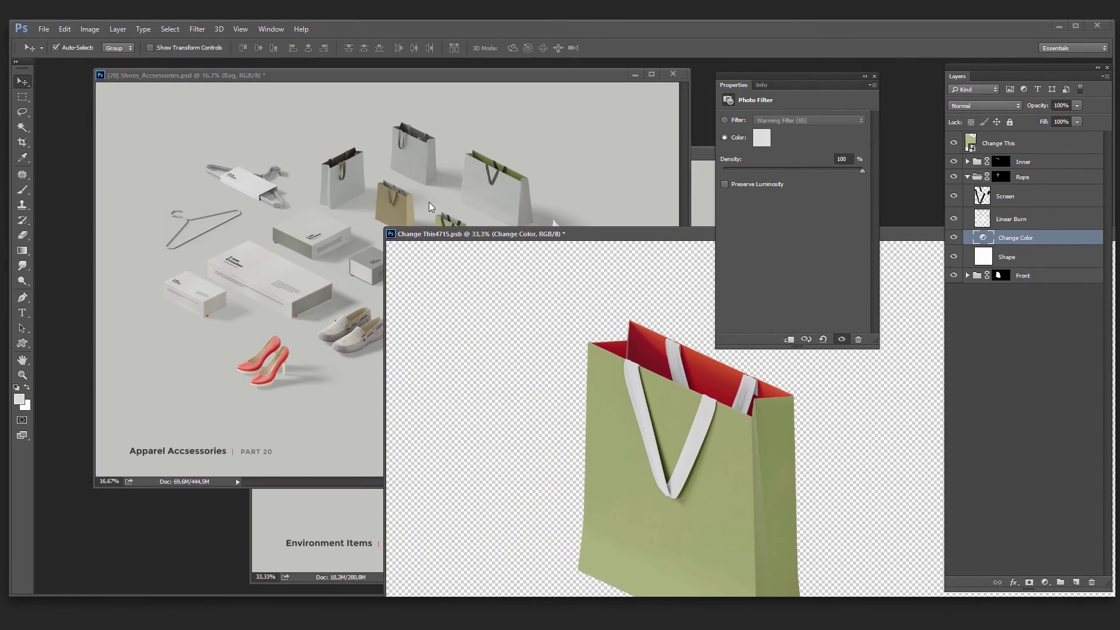
Close Change This4715.psb and save the bag changes into the scene
{"action": "left_click_drag", "start_coordinate": [489, 236], "coordinate": [438, 237]}
{"action": "left_click_drag", "start_coordinate": [488, 284], "coordinate": [137, 243]}
{"action": "left_click_drag", "start_coordinate": [560, 246], "coordinate": [288, 261]}
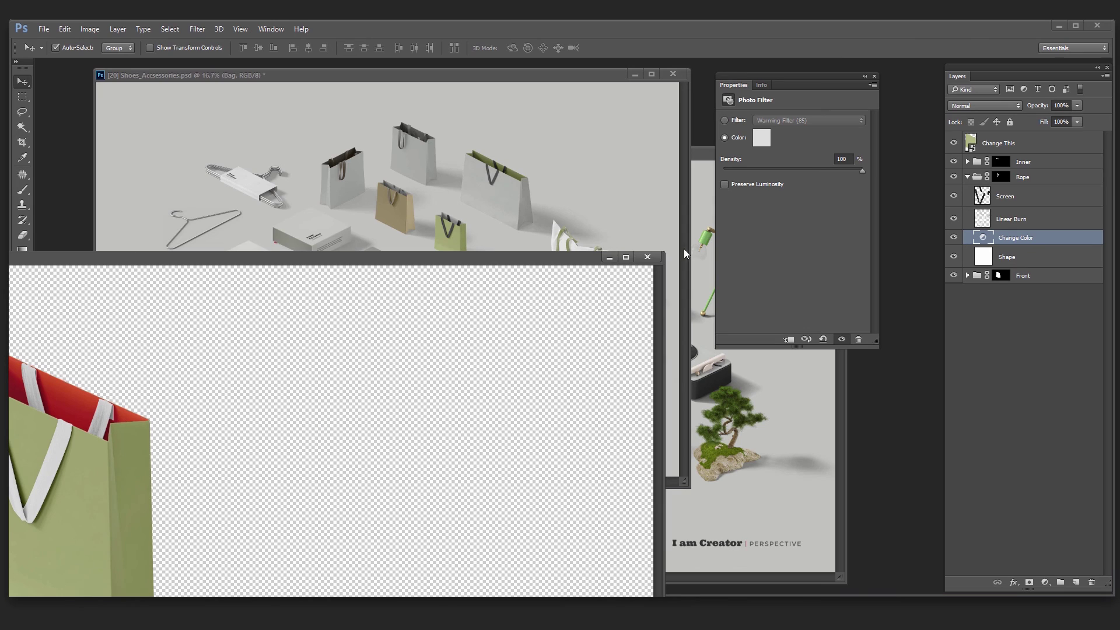
{"action": "left_click", "coordinate": [646, 257]}
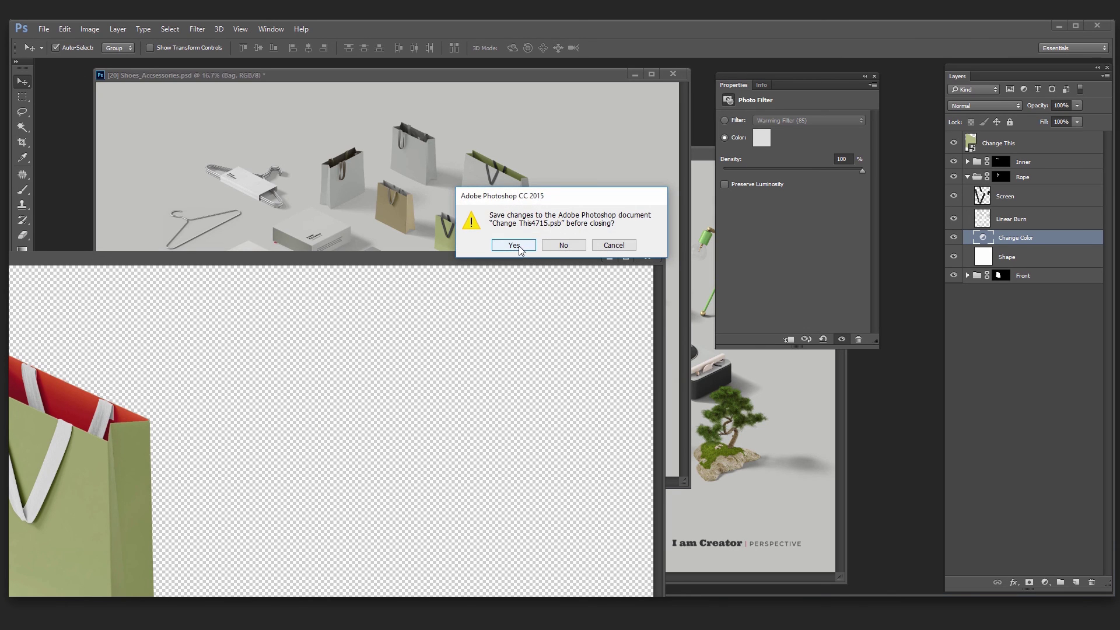
{"action": "left_click", "coordinate": [514, 246]}
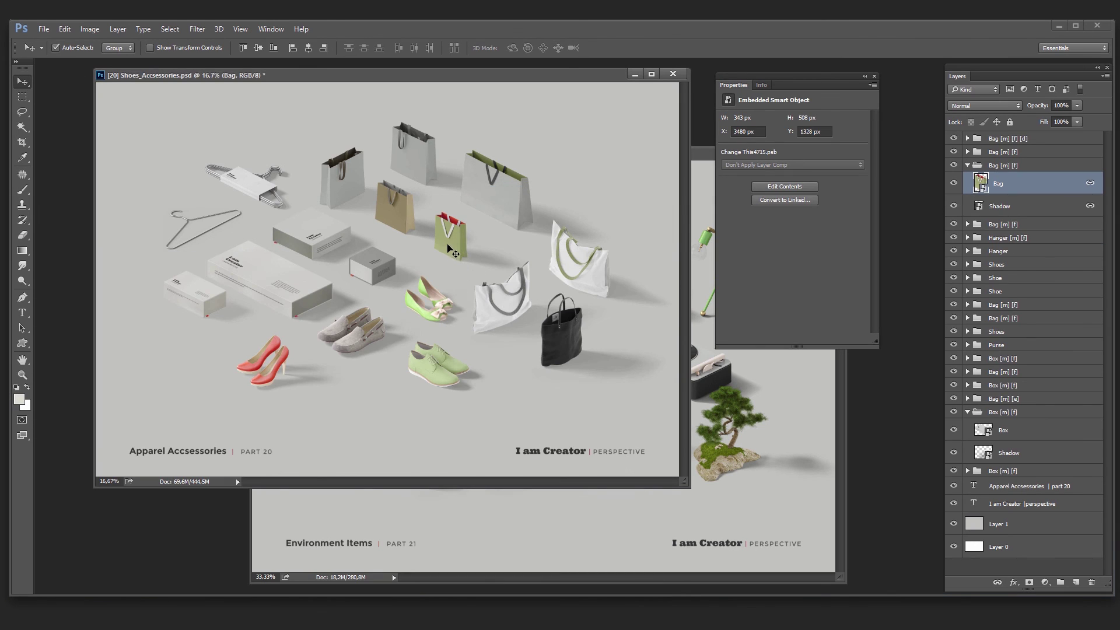
Zoom in and out on the bag in Shoes_Accessories.psd to check the red interior and grey handles
{"action": "left_click_drag", "start_coordinate": [453, 251], "coordinate": [545, 279]}
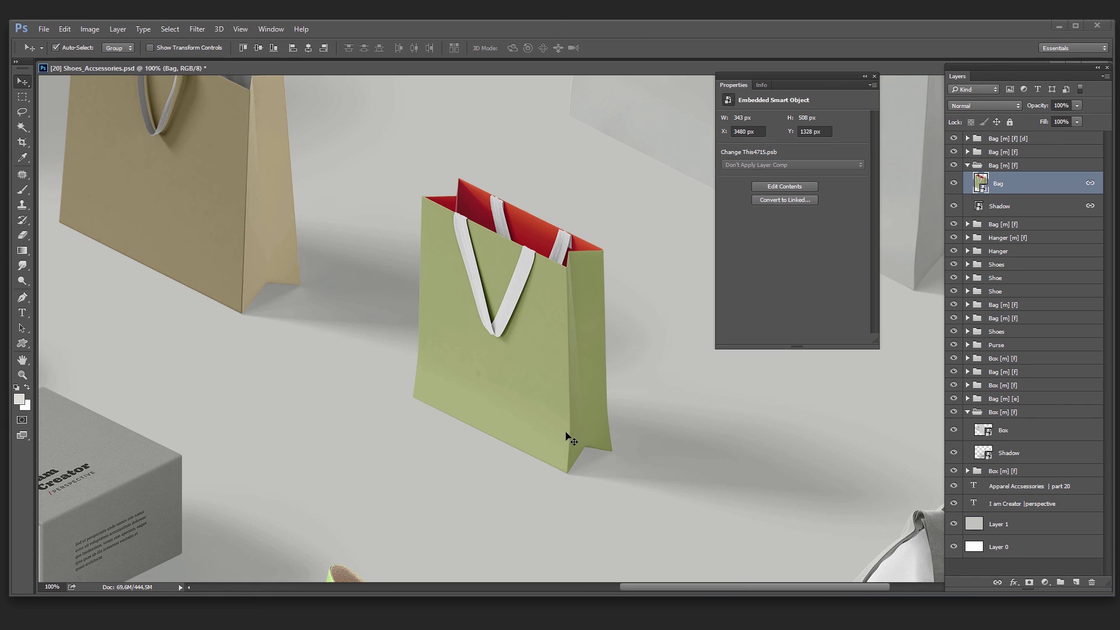
{"action": "key", "text": "ctrl+minus"}
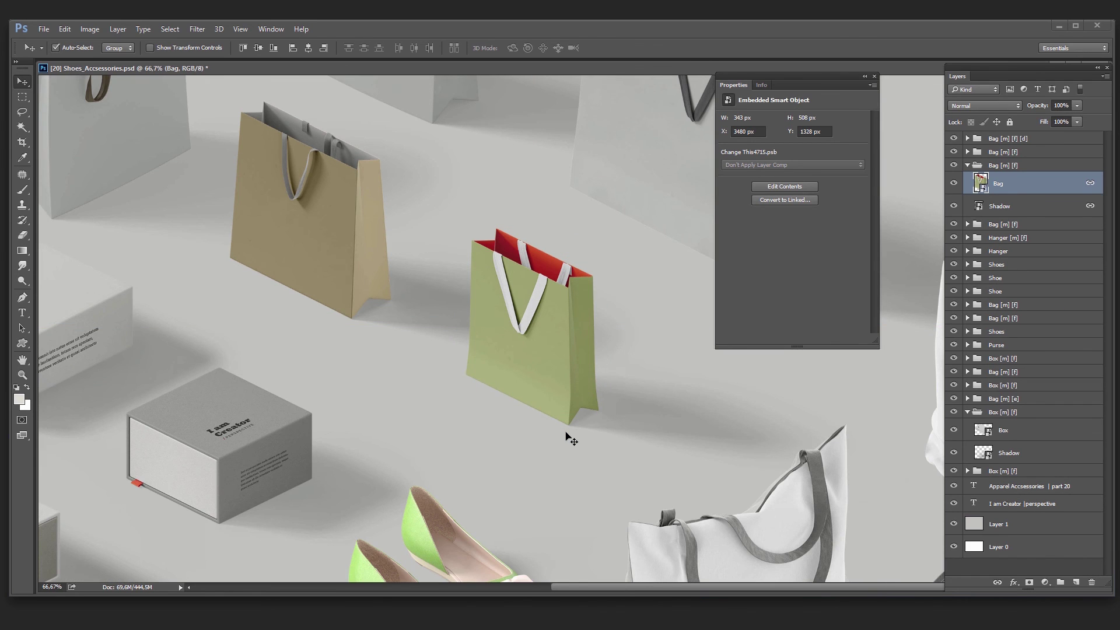
{"action": "key", "text": "ctrl+plus"}
{"action": "key", "text": "ctrl+minus"}
{"action": "key", "text": "ctrl+minus"}
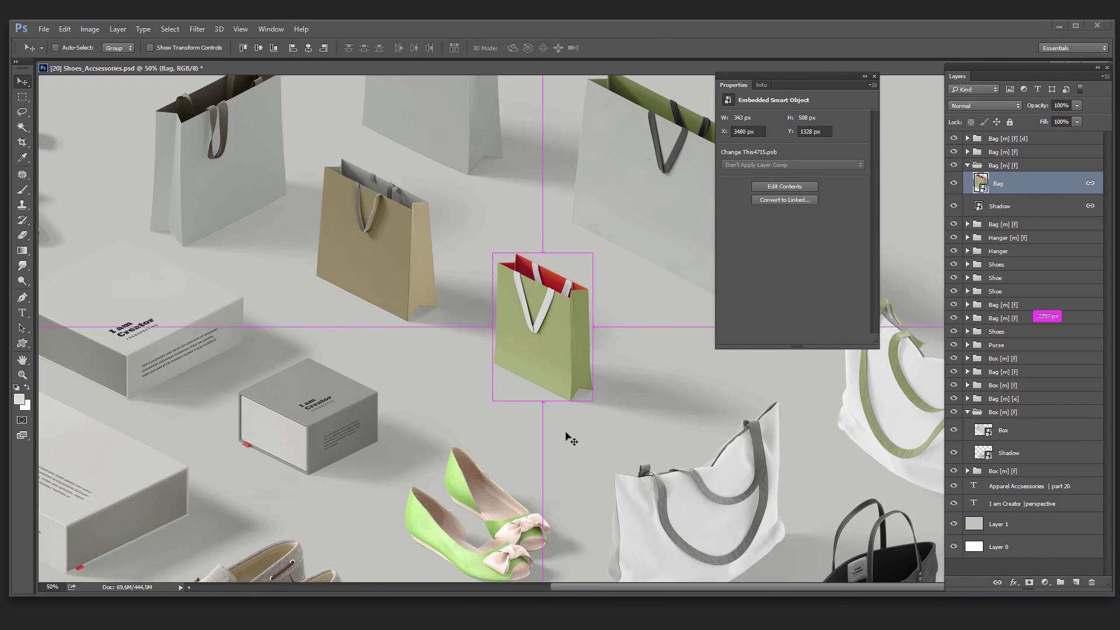
{"action": "key", "text": "ctrl+minus"}
{"action": "key", "text": "ctrl+minus"}
{"action": "key", "text": "ctrl+minus"}
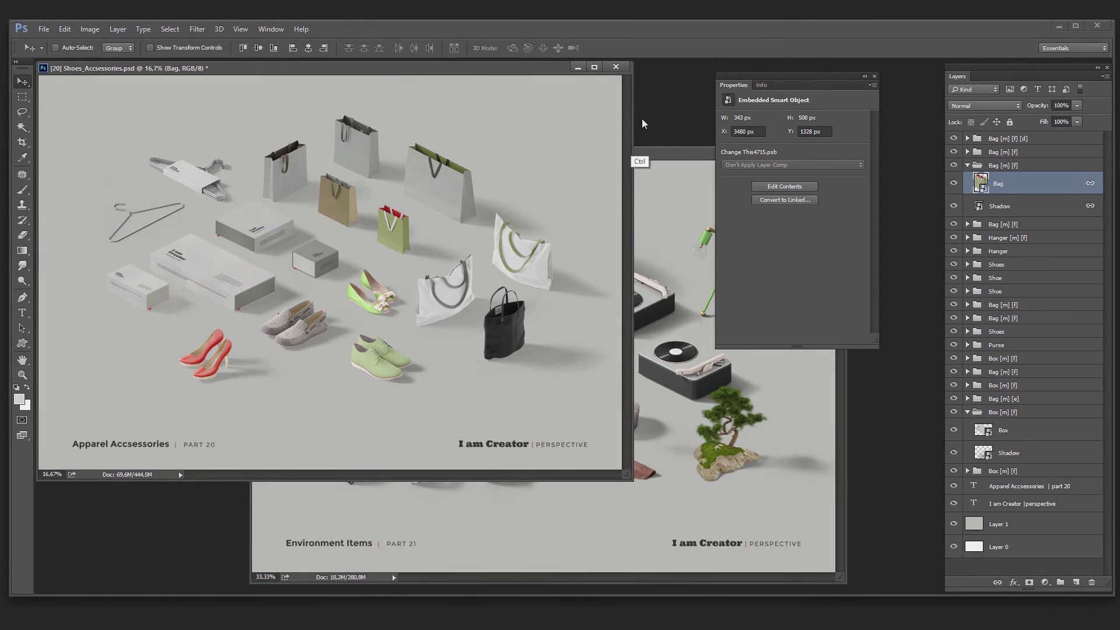
{"action": "left_click_drag", "start_coordinate": [534, 68], "coordinate": [637, 87]}
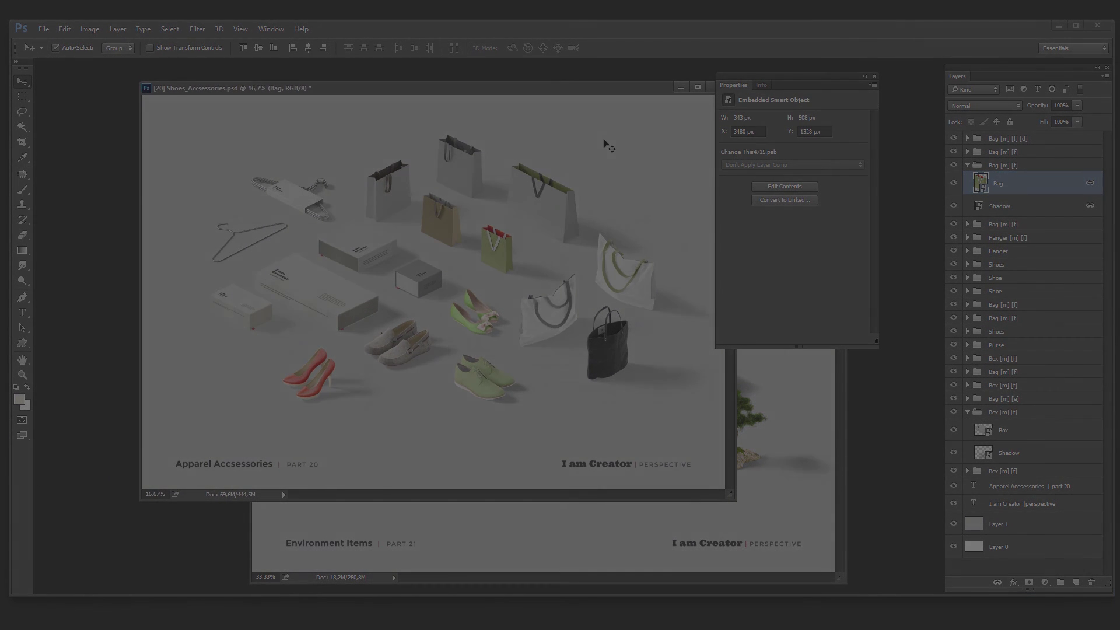